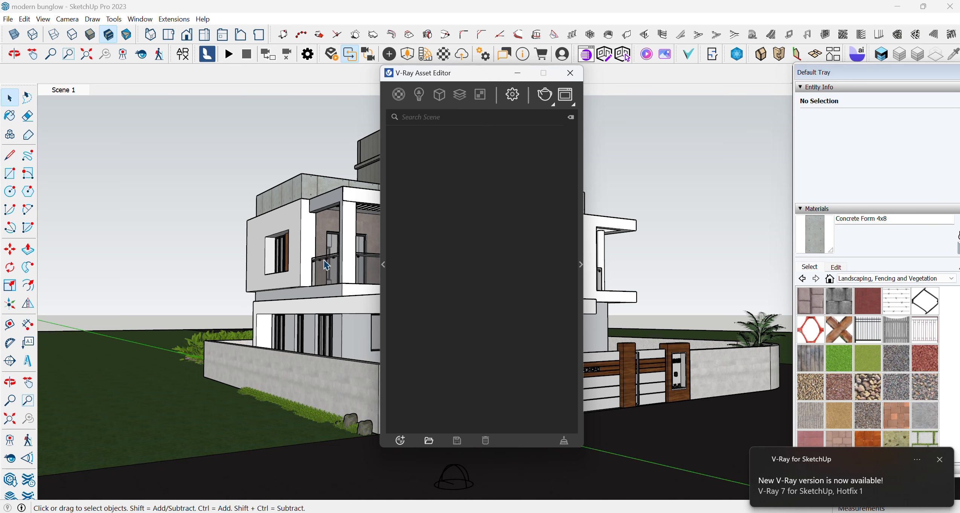
- Reposition the V-Ray Asset Editor, show its render settings and expand the detailed render parameters
left_click_drag(471, 71, 209, 67)
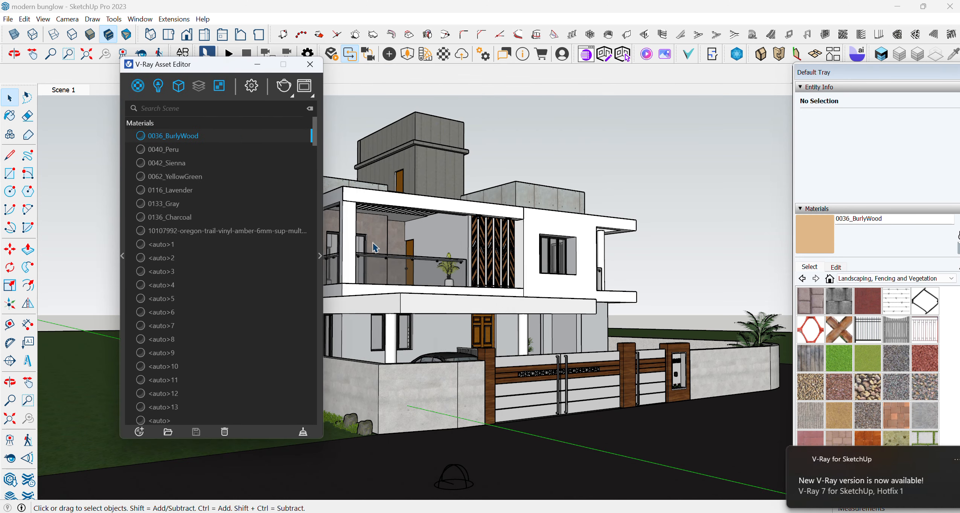
left_click(246, 92)
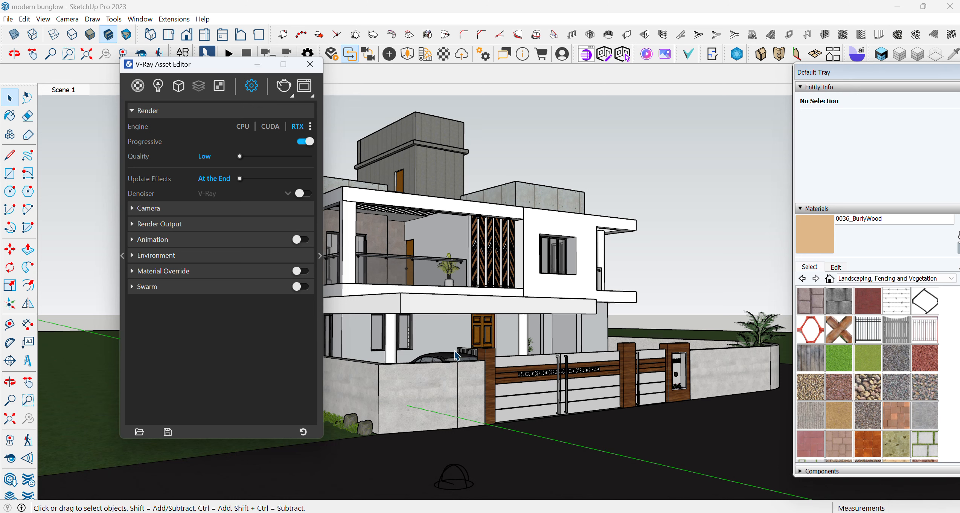
left_click_drag(206, 69, 123, 51)
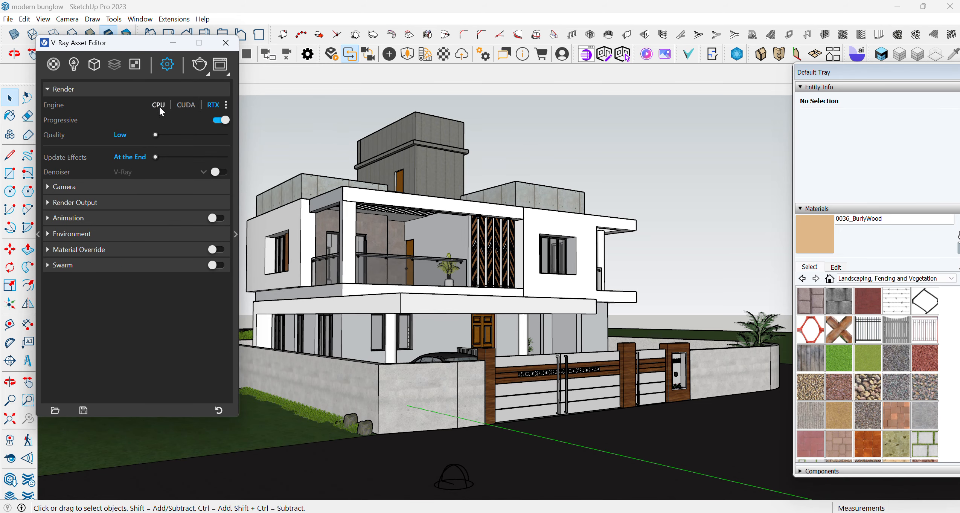
left_click_drag(134, 45, 188, 39)
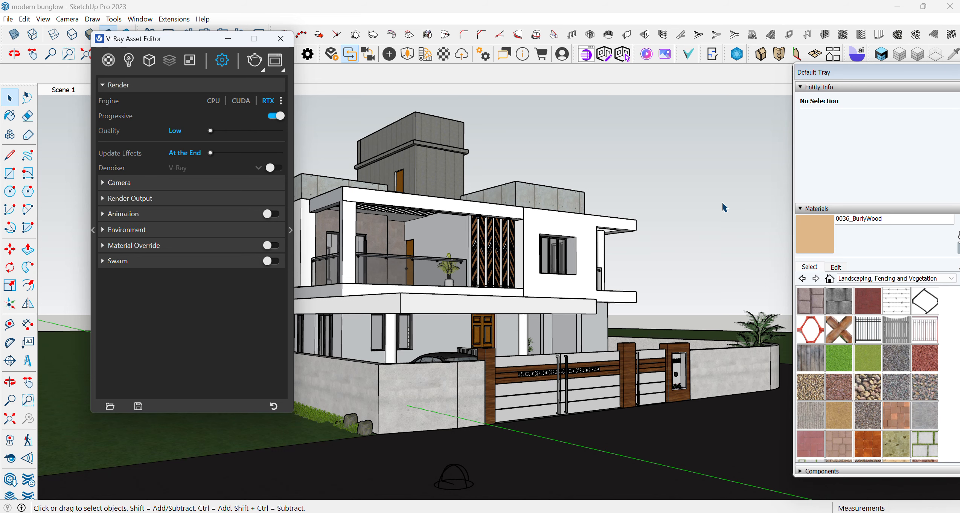
left_click(291, 230)
left_click_drag(281, 42, 255, 28)
mouse_move(382, 37)
left_mouse_down()
mouse_move(369, 78)
mouse_move(439, 87)
mouse_move(381, 47)
mouse_move(385, 54)
left_mouse_up()
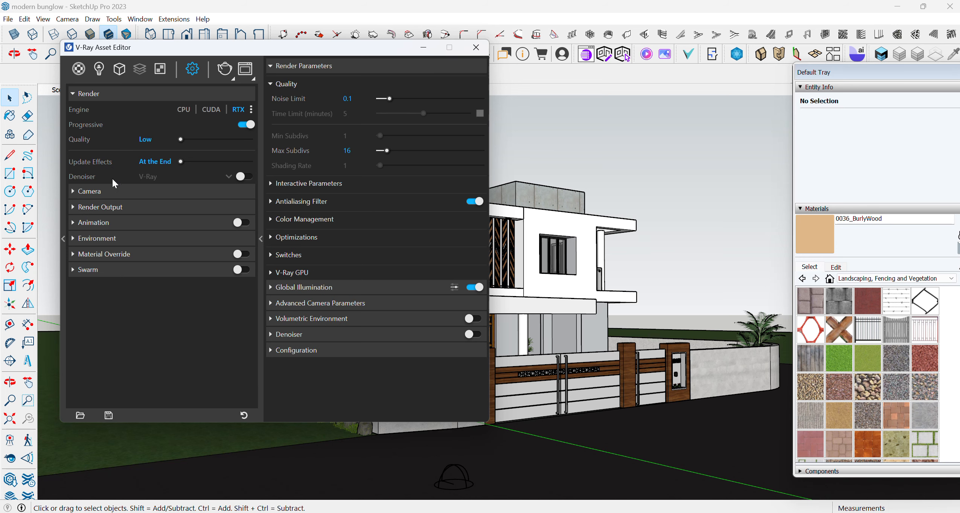
- Show the scene's material list and place the Asset Editor so the gate and front boundary wall stay uncovered
left_click(79, 69)
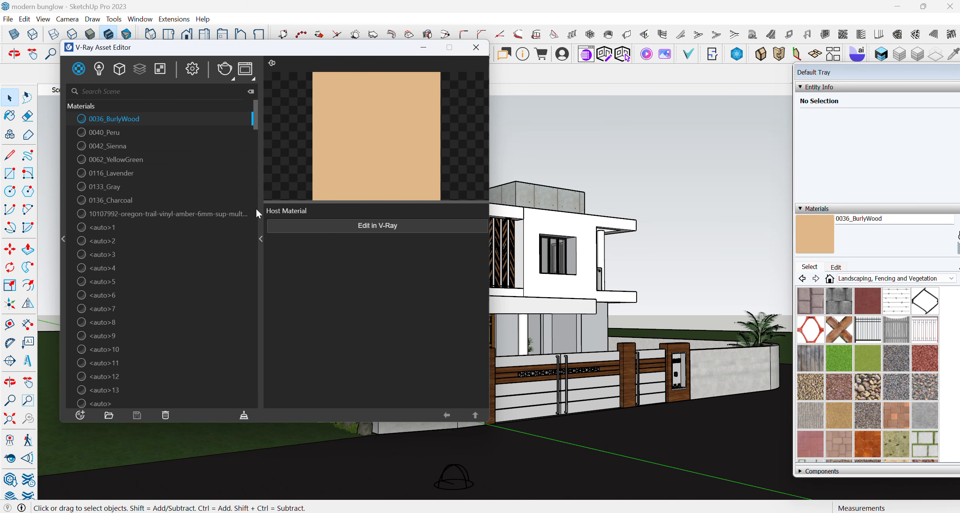
left_click_drag(283, 46, 734, 23)
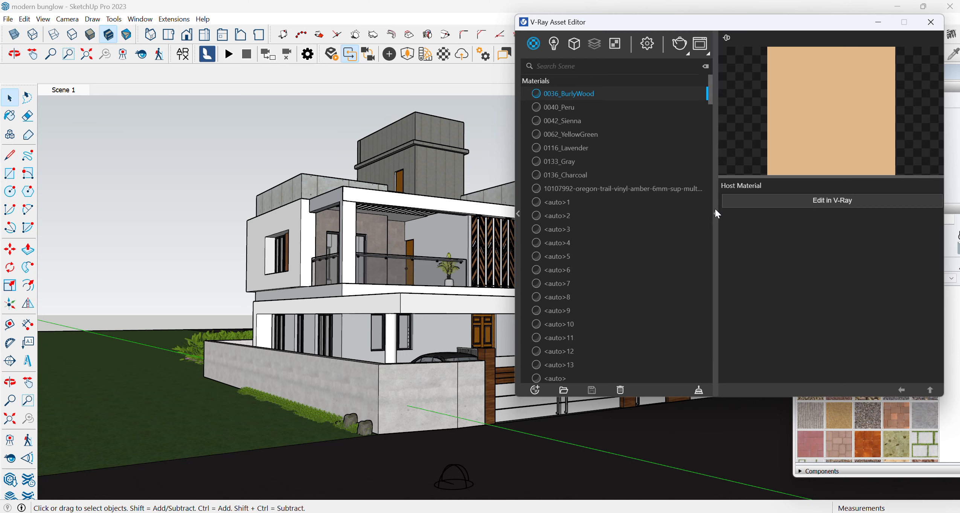
left_click_drag(593, 22, 507, 34)
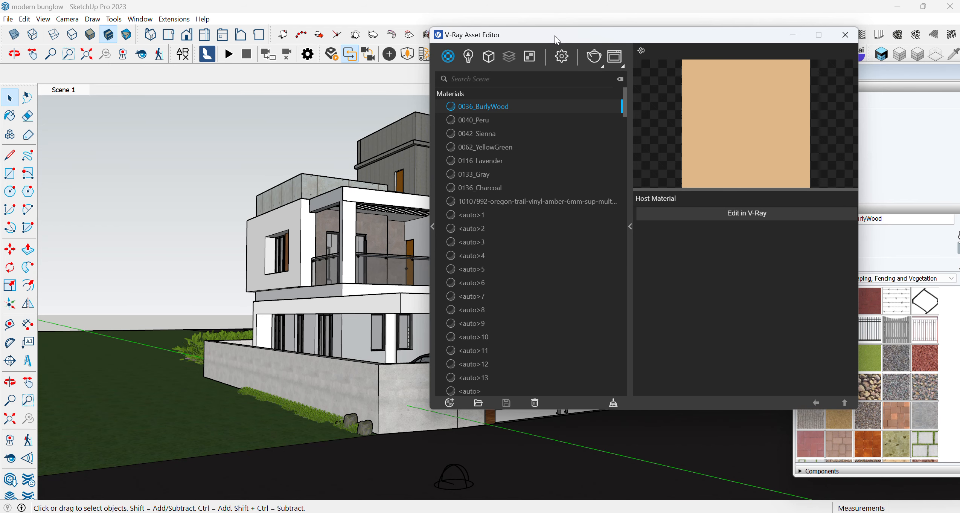
left_click_drag(591, 35, 192, 22)
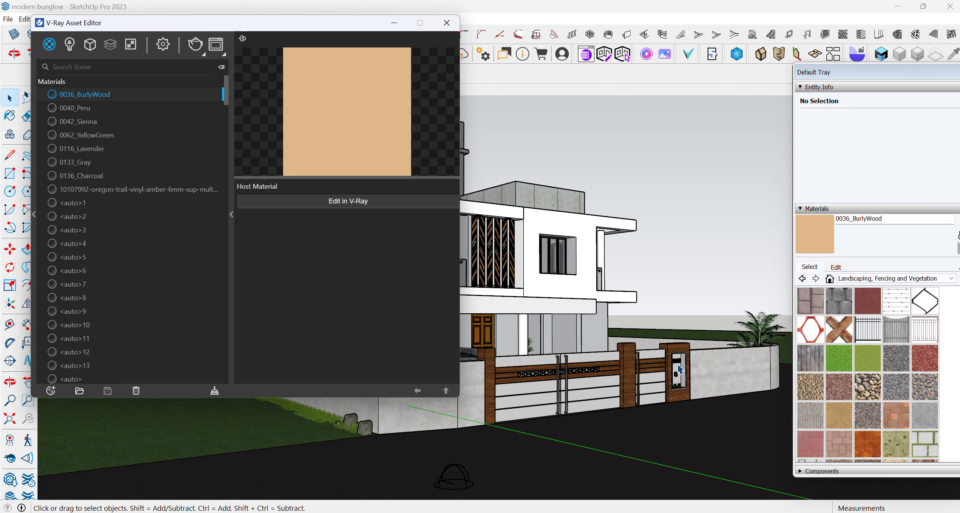
- Open the boundary wall inside the BUNGALOW component for editing and select all of its connected geometry
left_click(708, 383)
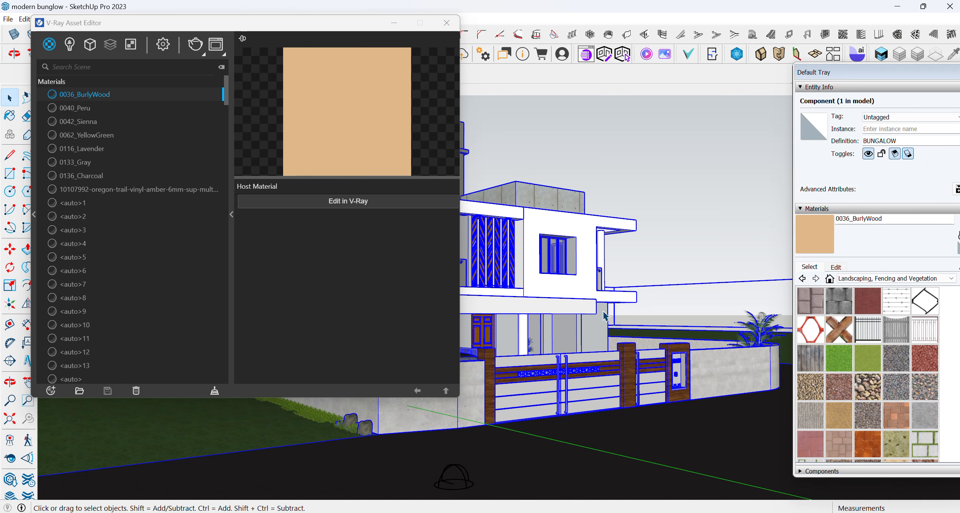
triple_click(710, 362)
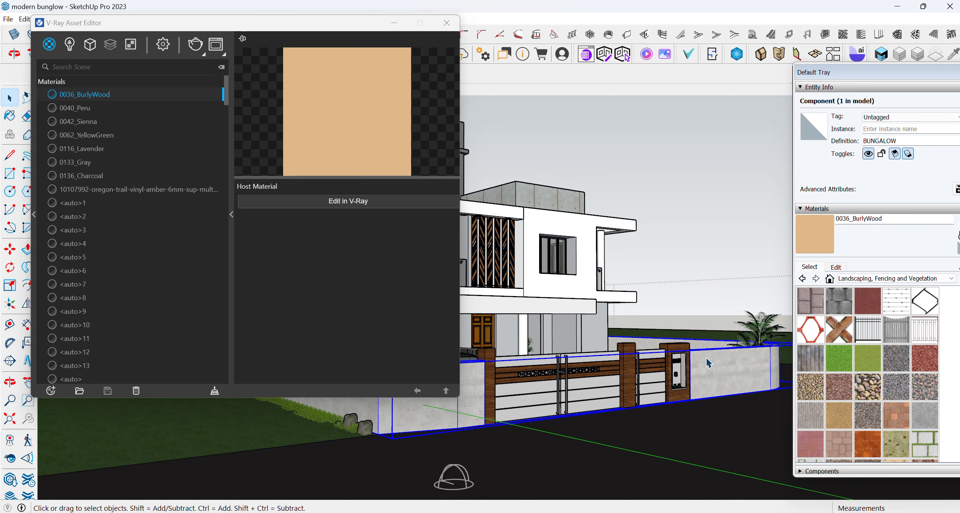
triple_click(711, 363)
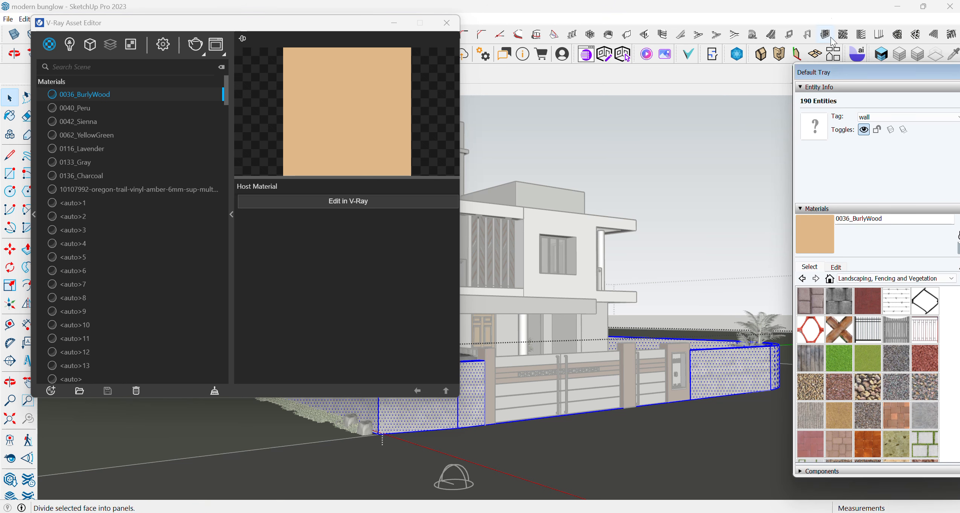
- Sample the material from the boundary wall and convert the Granite material for editing in V-Ray
left_click_drag(835, 77, 762, 76)
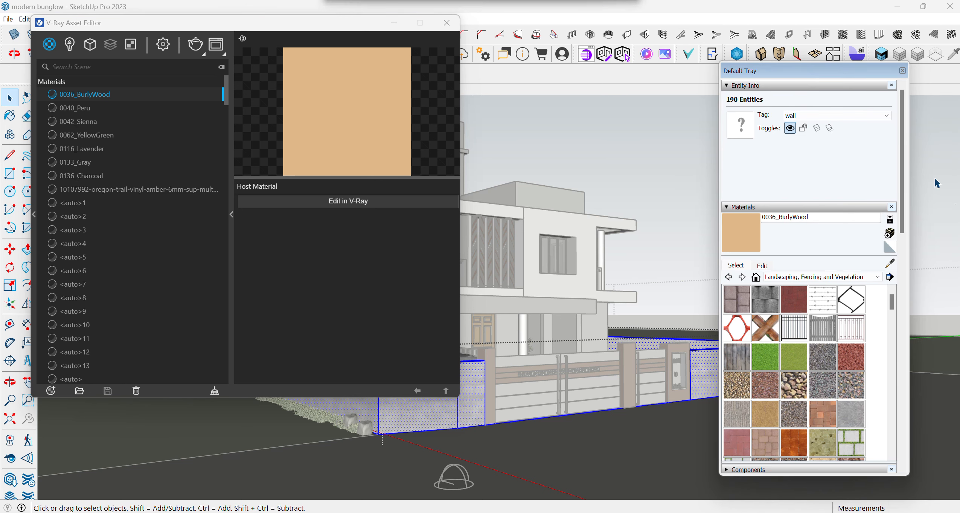
left_click(890, 263)
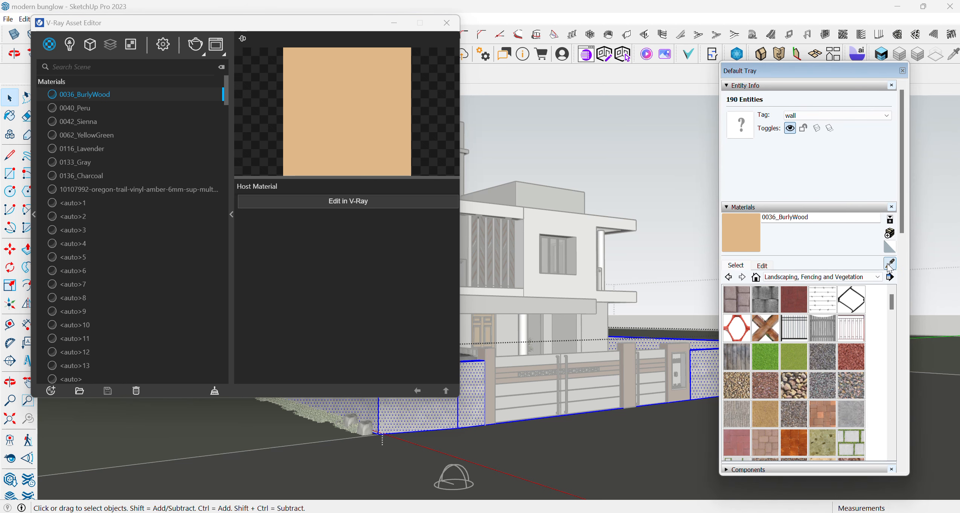
left_click(700, 371)
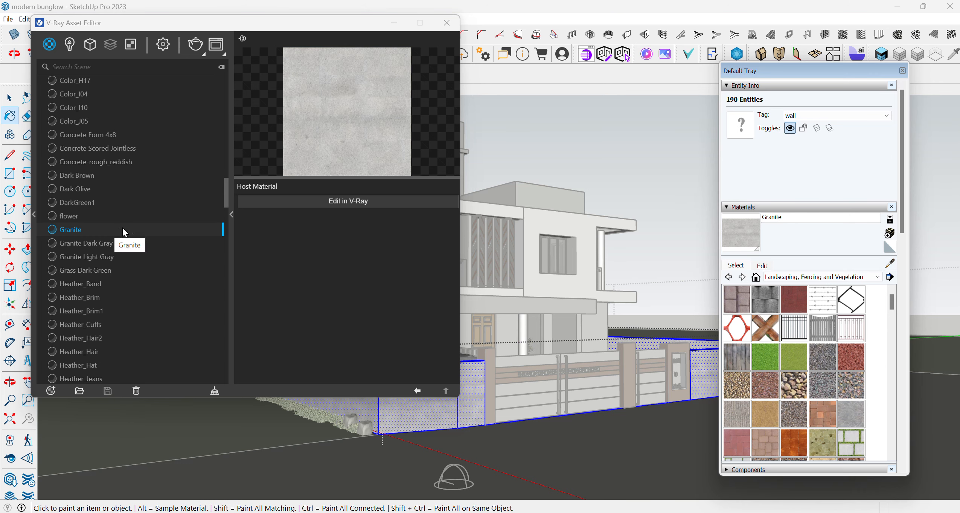
left_click(363, 201)
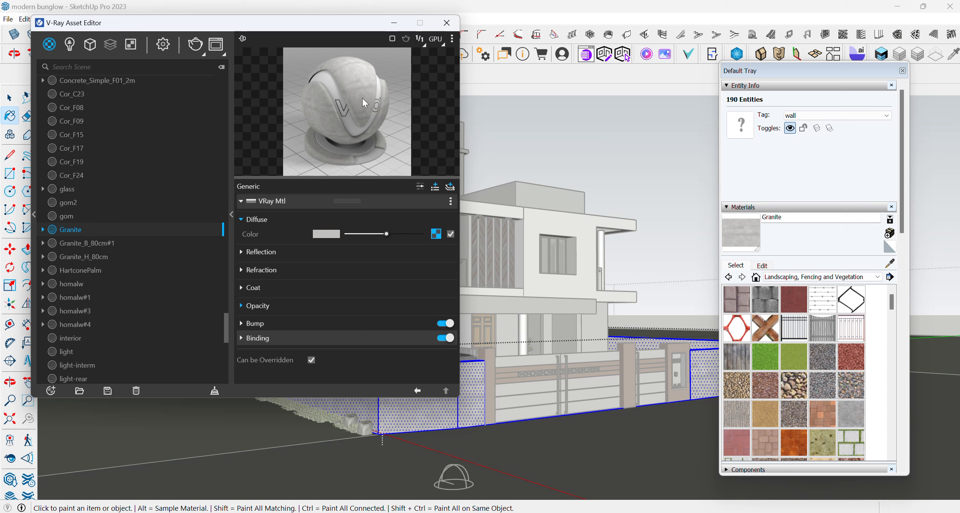
- Add a VRay Mtl layer on top of the Granite material and make its diffuse colour a slightly lighter grey
left_click(450, 187)
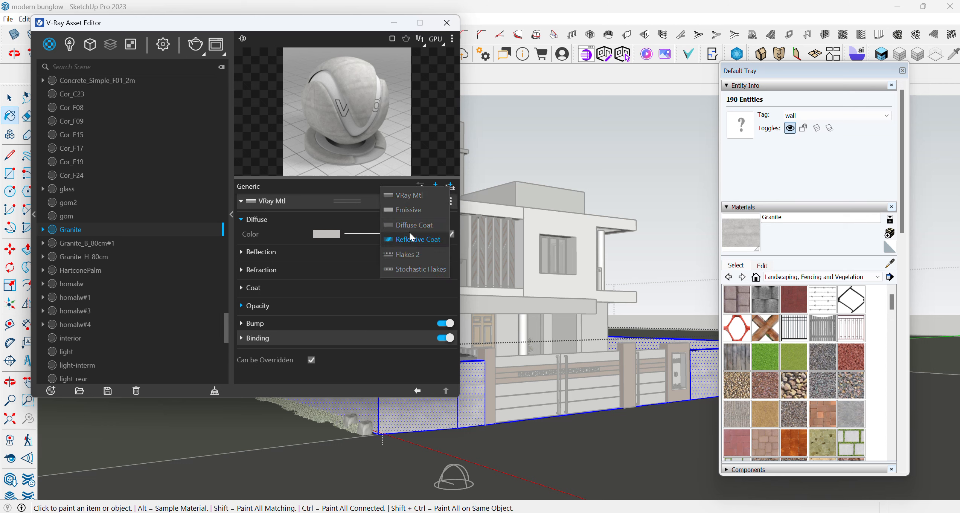
left_click(413, 195)
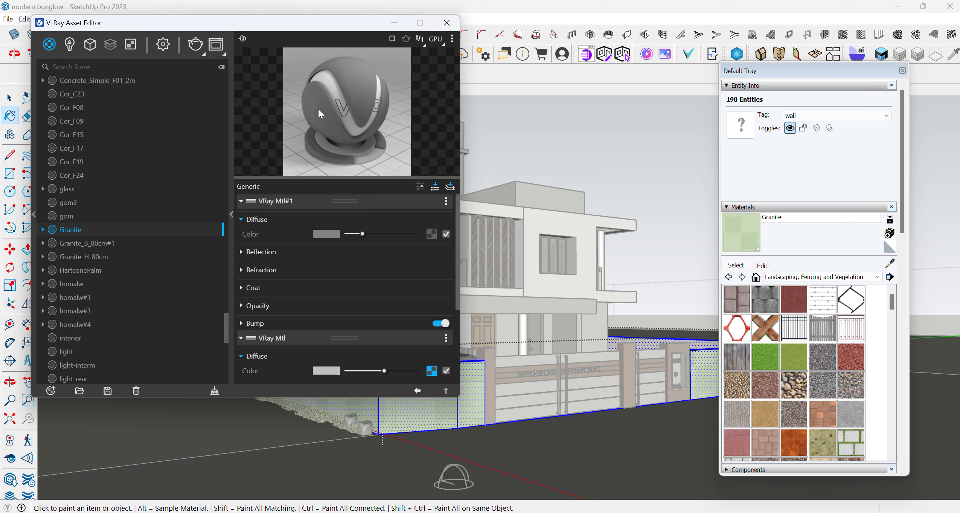
mouse_move(362, 233)
left_mouse_down()
mouse_move(392, 233)
mouse_move(359, 233)
left_mouse_up()
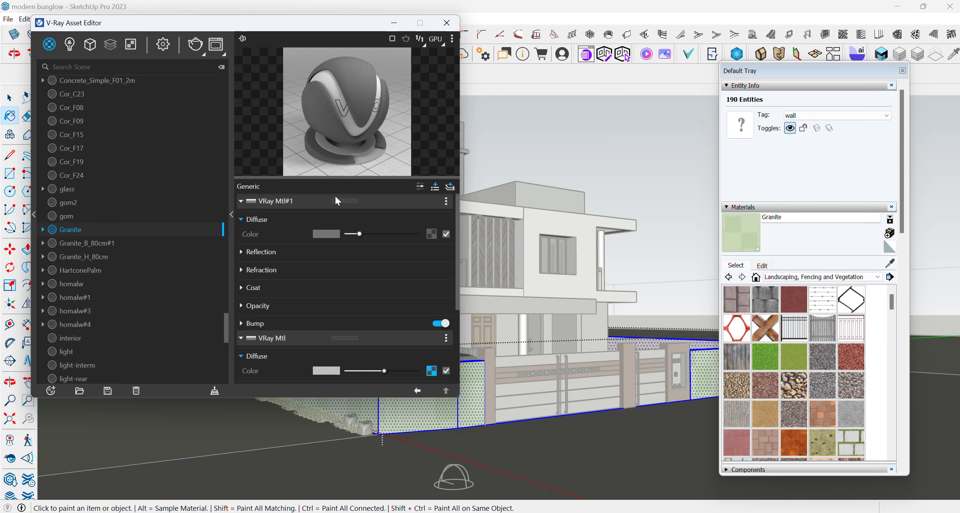
left_click_drag(359, 232, 360, 232)
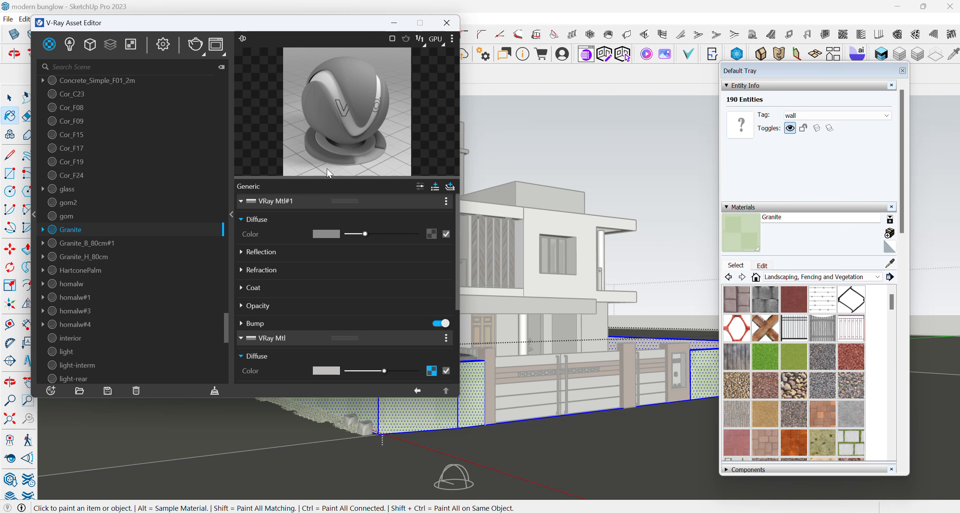
- Turn off progressive rendering in the render settings and render the scene
left_click(163, 45)
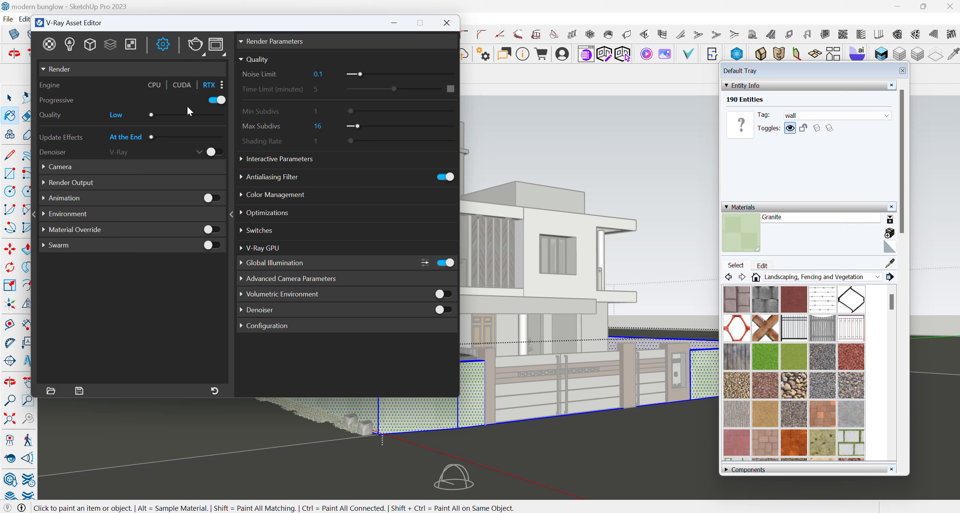
left_click(216, 100)
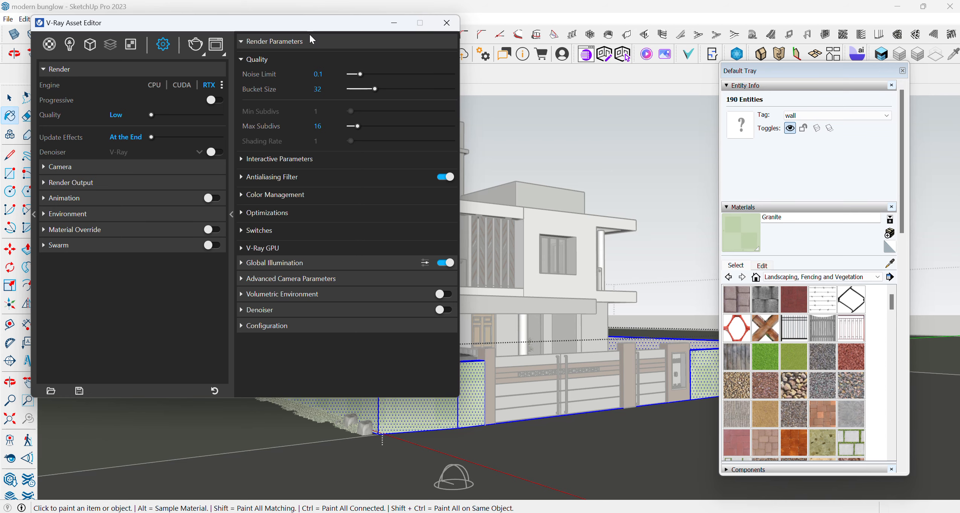
left_click(195, 48)
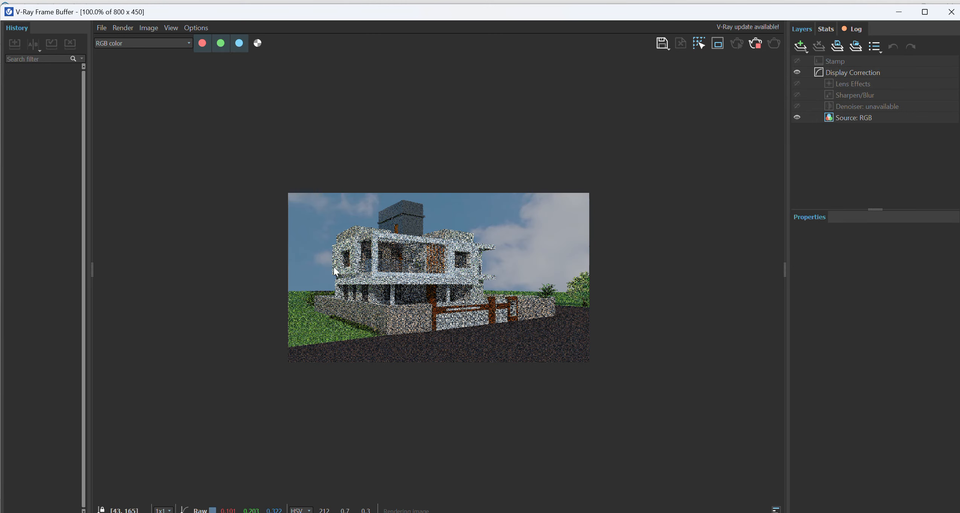
- Examine the boundary wall and gate in the rendered image at different zoom levels, and close the frame buffer
scroll(406, 319, "up", 2)
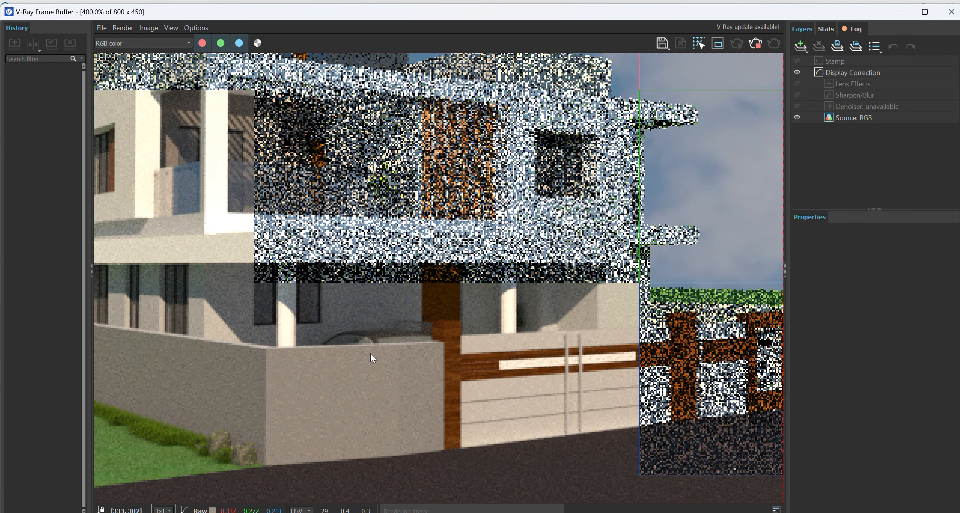
scroll(354, 360, "down", 1)
scroll(344, 371, "up", 3)
scroll(349, 369, "down", 3)
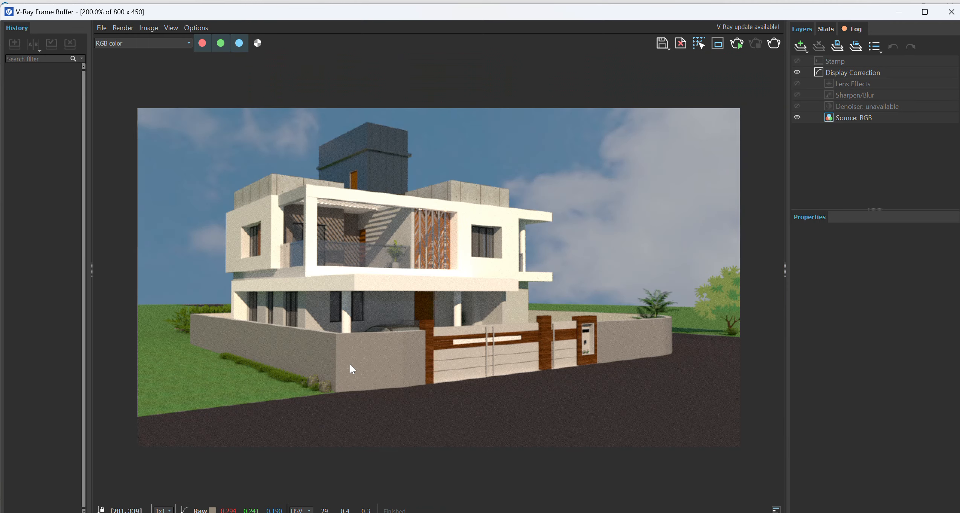
scroll(576, 365, "up", 3)
scroll(628, 351, "down", 6)
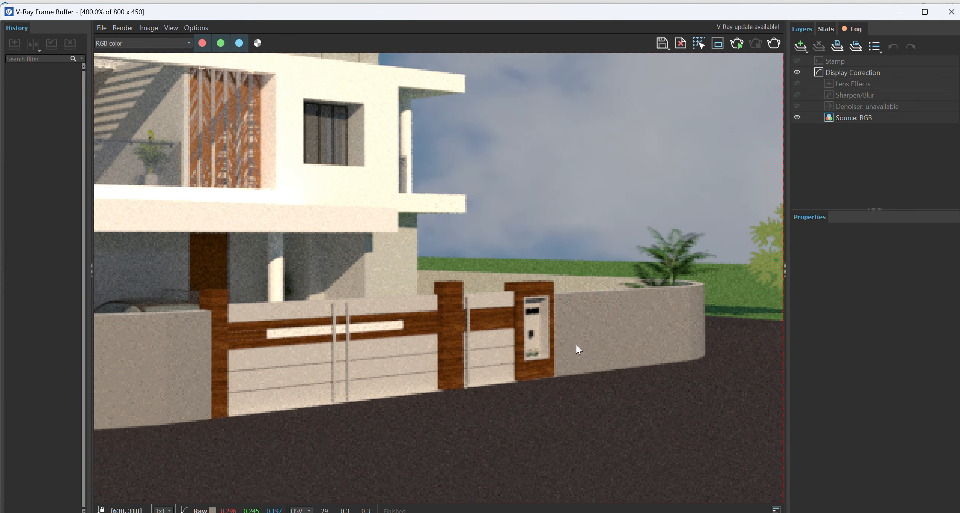
scroll(374, 317, "up", 2)
scroll(373, 316, "down", 1)
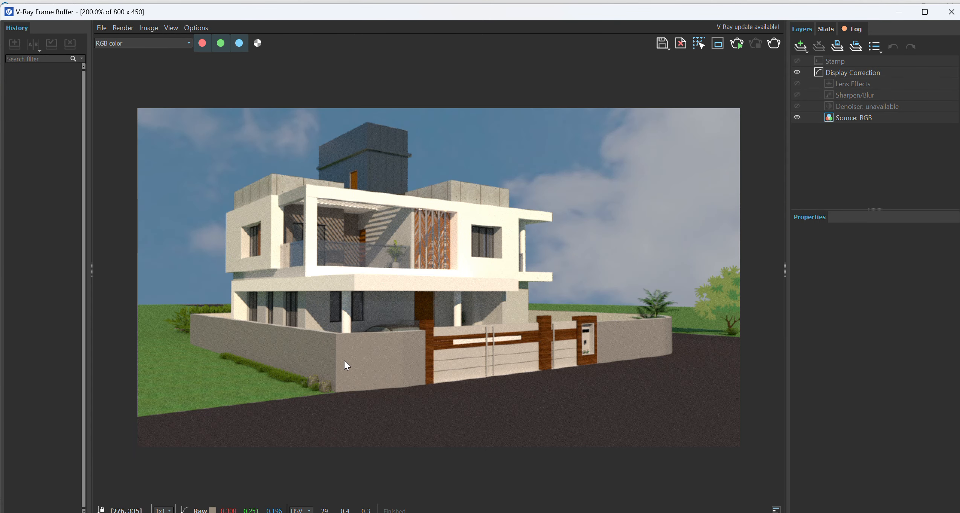
scroll(344, 361, "up", 1)
scroll(343, 360, "down", 2)
left_click(951, 12)
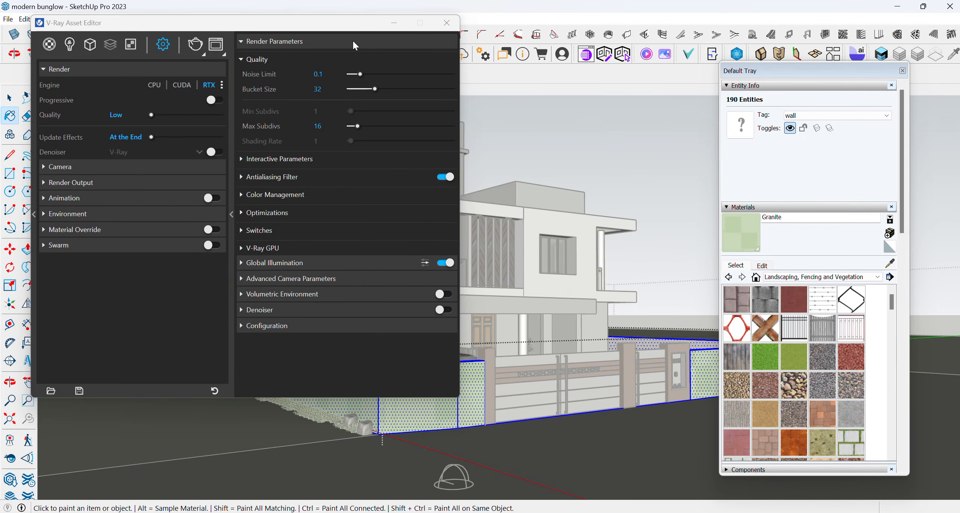
- Return to the Granite material and add a Bitmap texture to the diffuse colour of its VRay Mtl#1 layer
left_click_drag(345, 25, 293, 28)
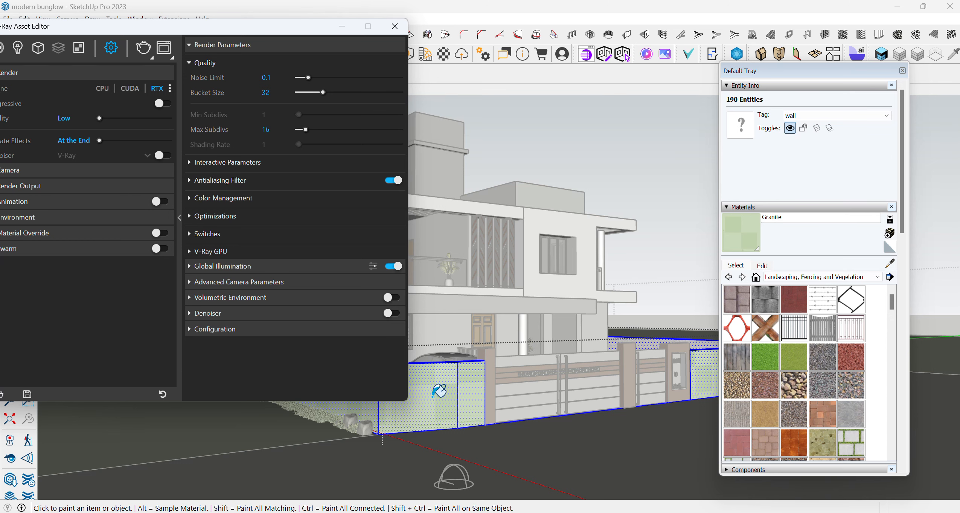
left_click_drag(177, 27, 203, 17)
left_click(102, 45)
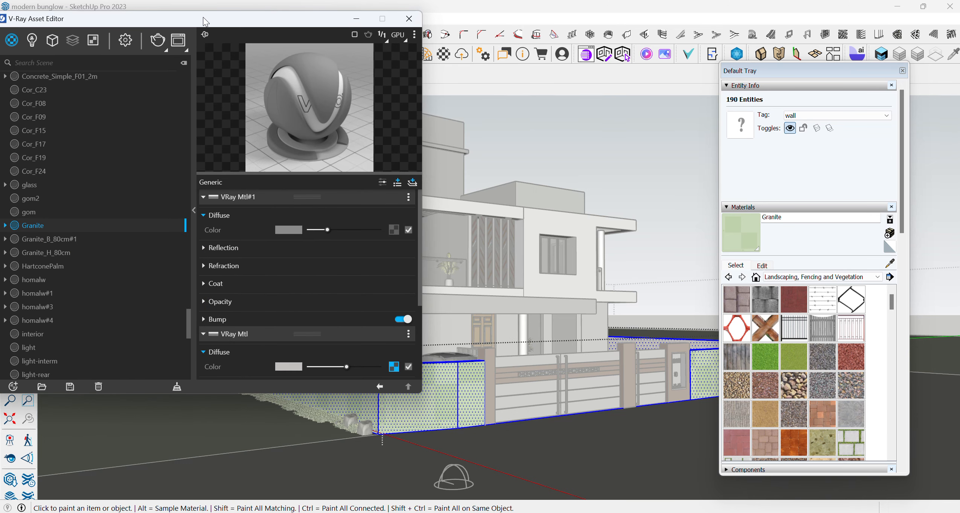
left_click(393, 230)
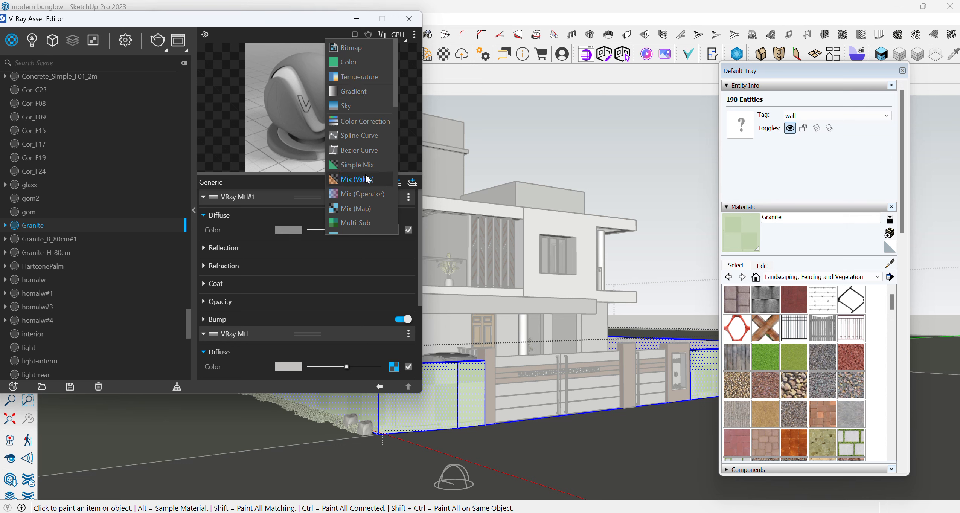
scroll(353, 152, "down", 3)
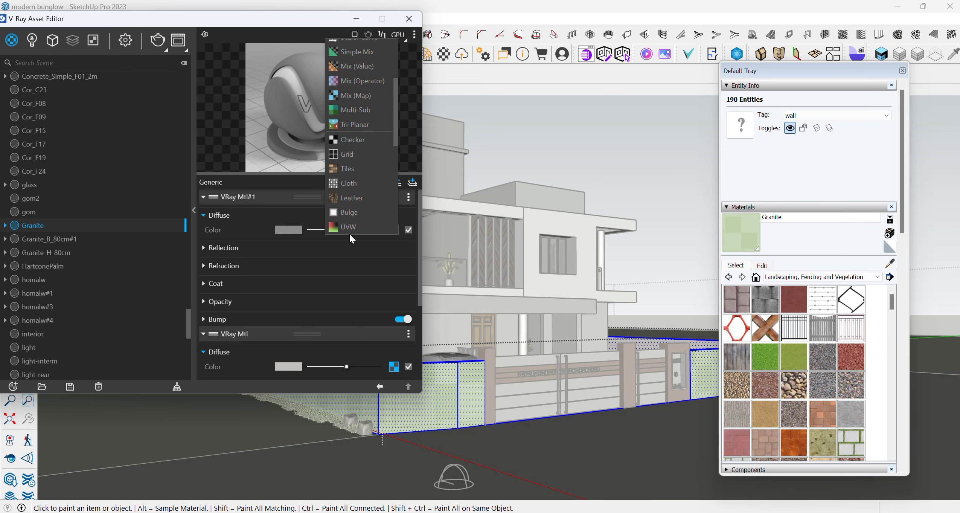
scroll(347, 216, "up", 3)
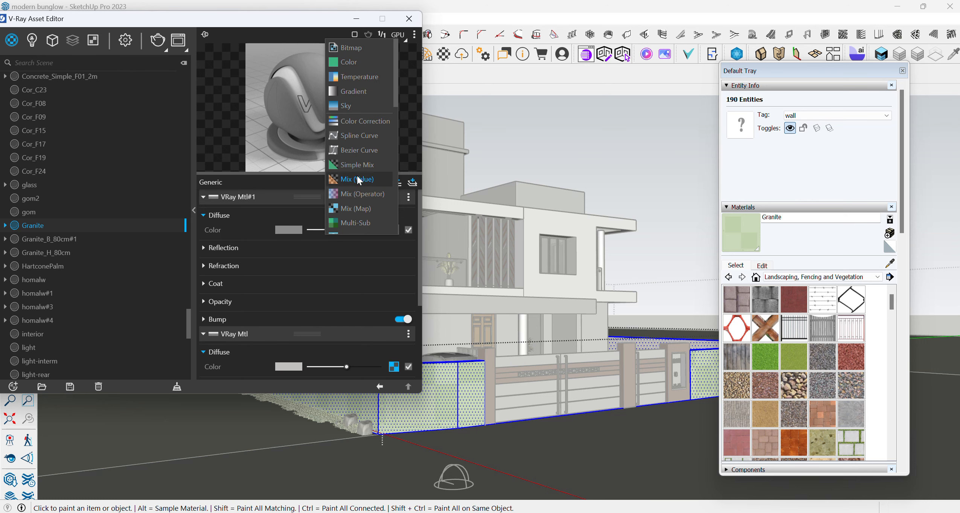
left_click(359, 52)
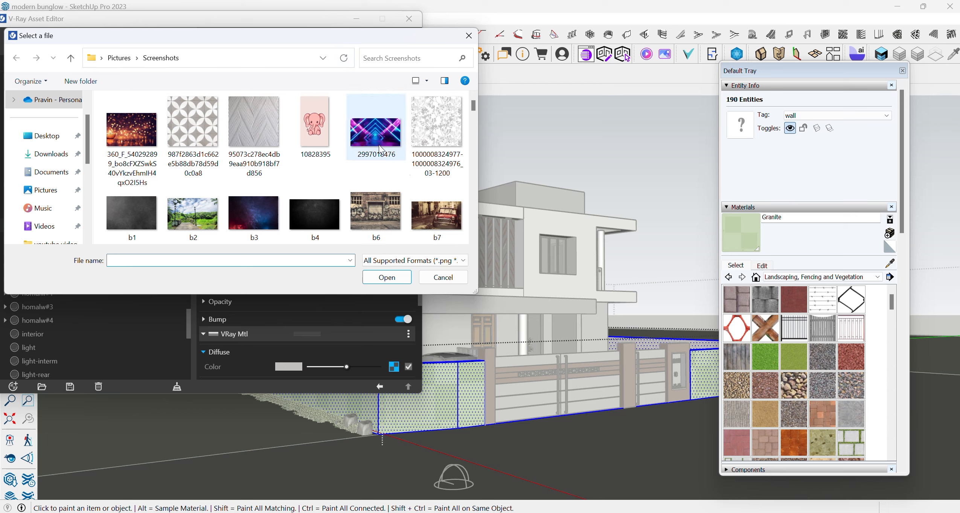
- Load the grey-and-white circle-pattern image 987f2863d1c662e5b88db78d59d0c0a8 from the Screenshots folder as the bitmap
scroll(209, 189, "down", 10)
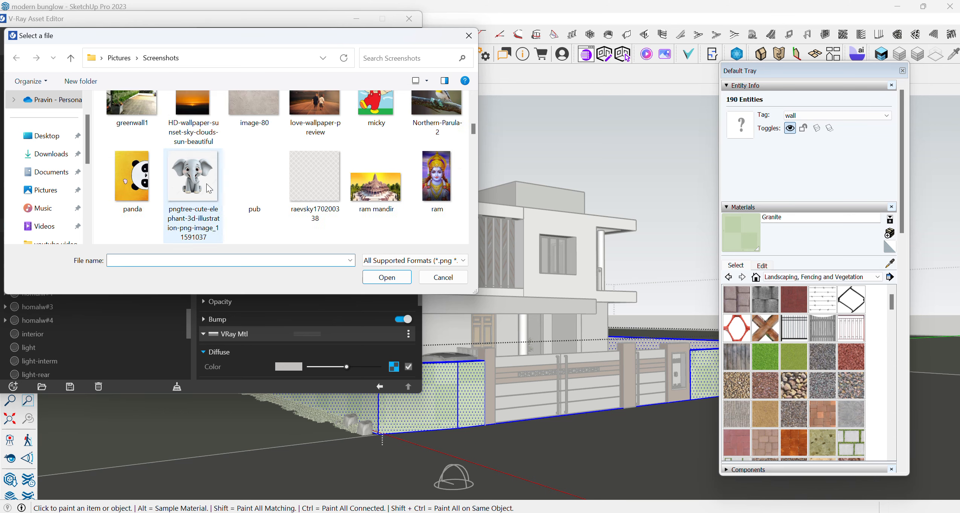
scroll(209, 188, "down", 2)
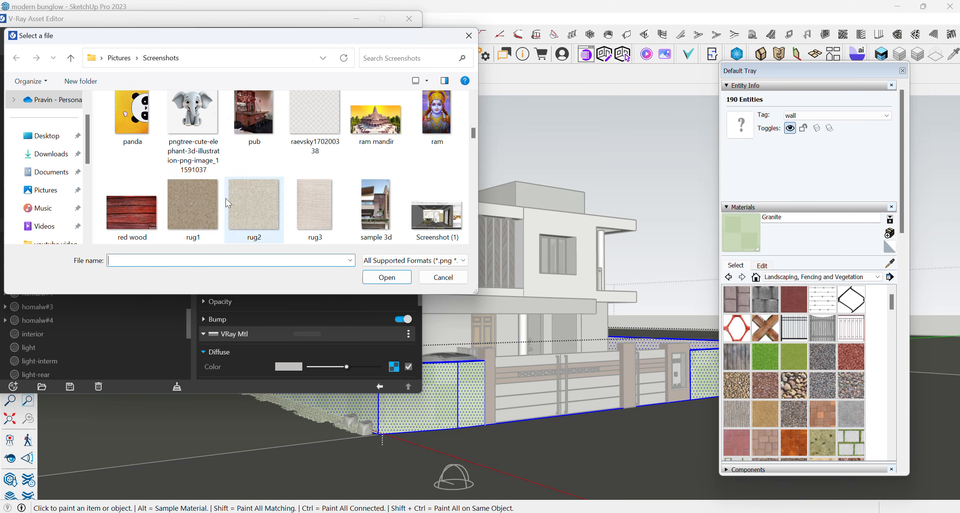
scroll(226, 194, "down", 3)
scroll(226, 196, "down", 6)
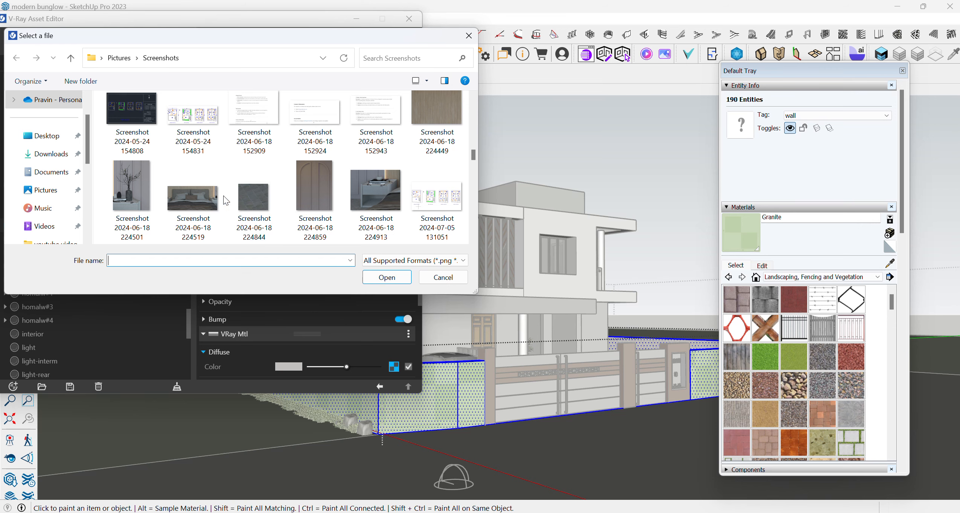
scroll(225, 202, "down", 8)
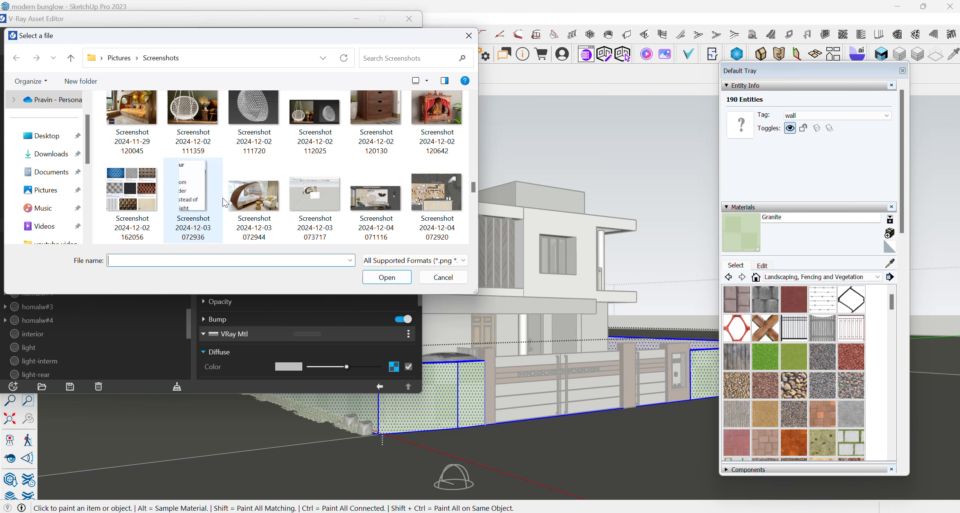
scroll(290, 219, "down", 5)
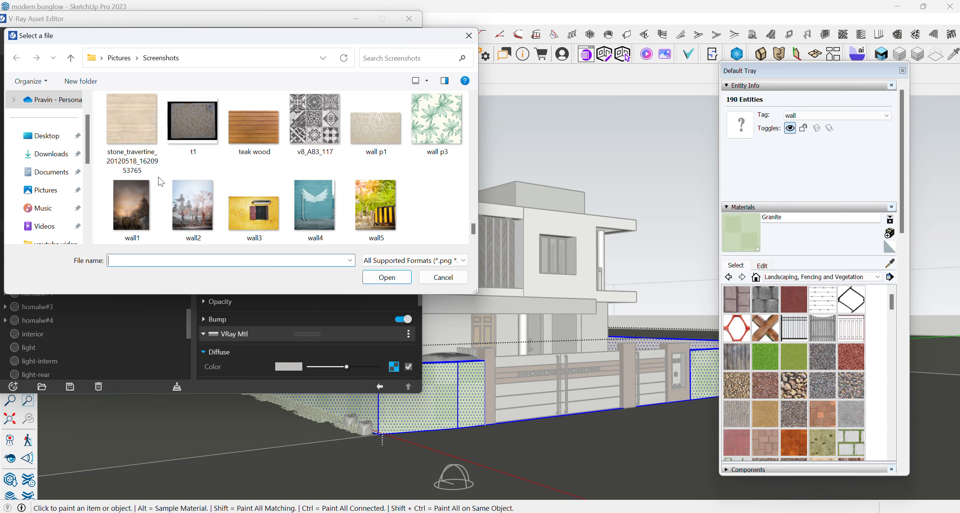
scroll(292, 159, "up", 12)
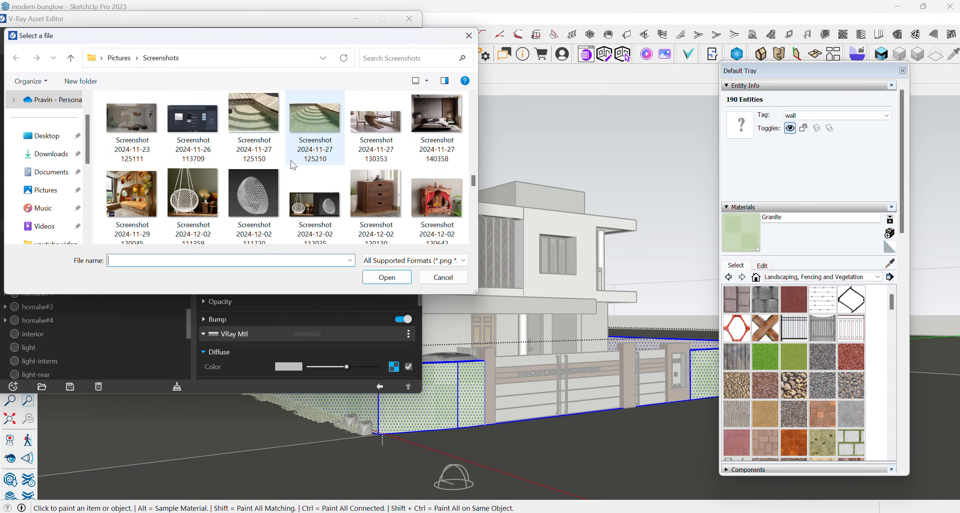
scroll(286, 162, "up", 3)
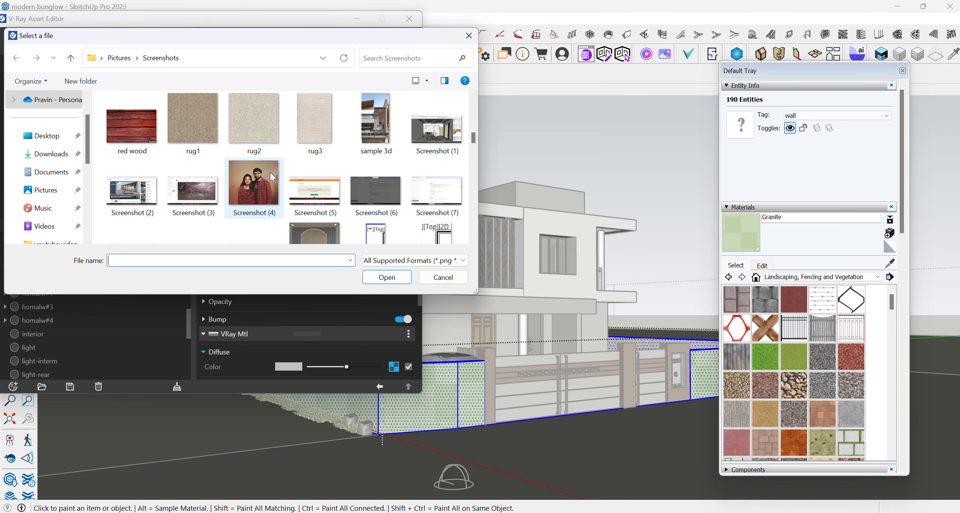
scroll(200, 137, "up", 5)
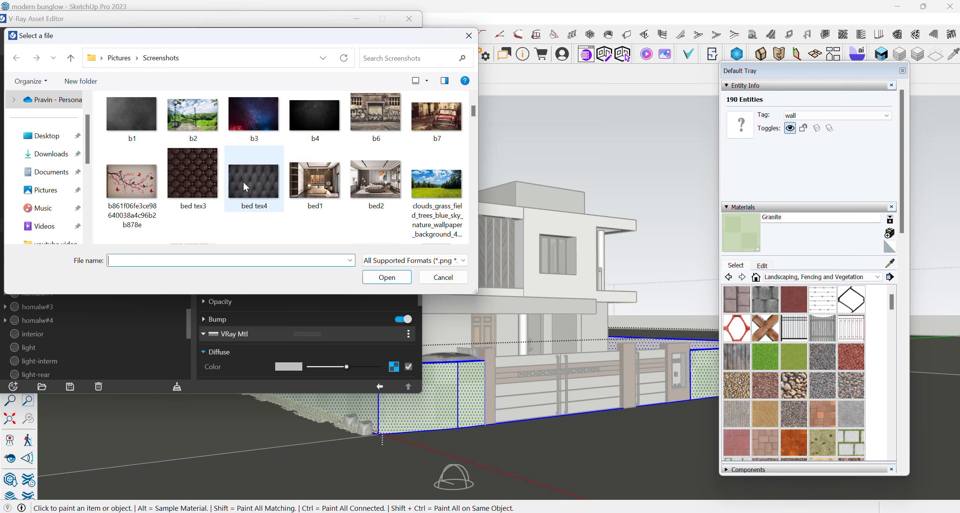
scroll(251, 188, "down", 6)
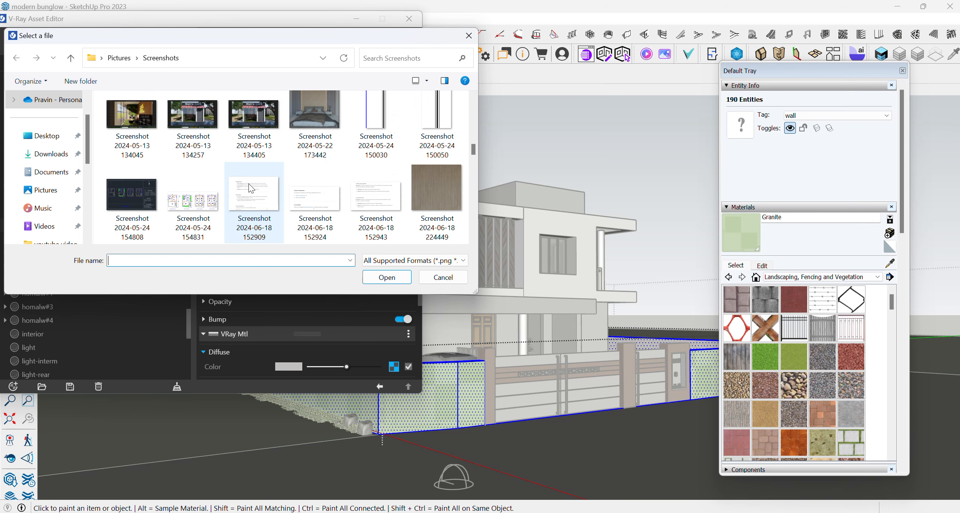
scroll(252, 189, "down", 4)
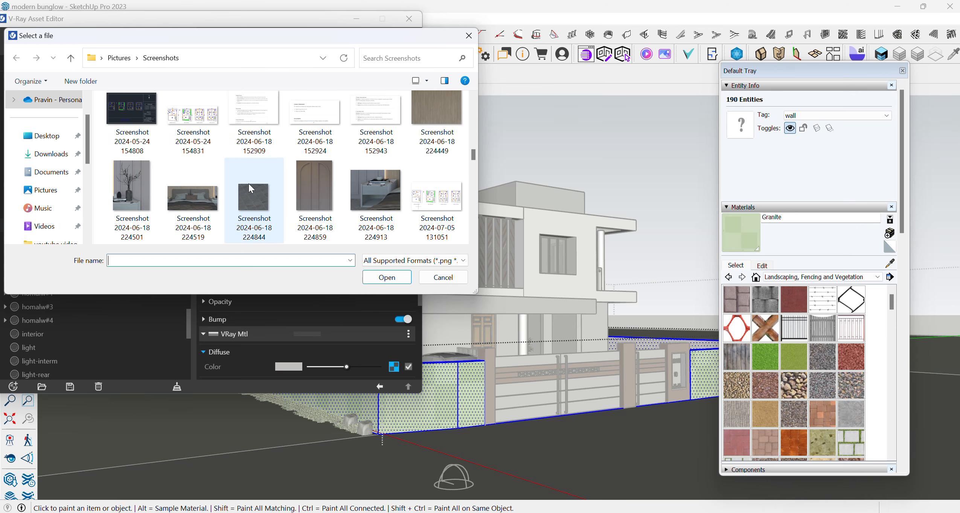
scroll(303, 207, "up", 5)
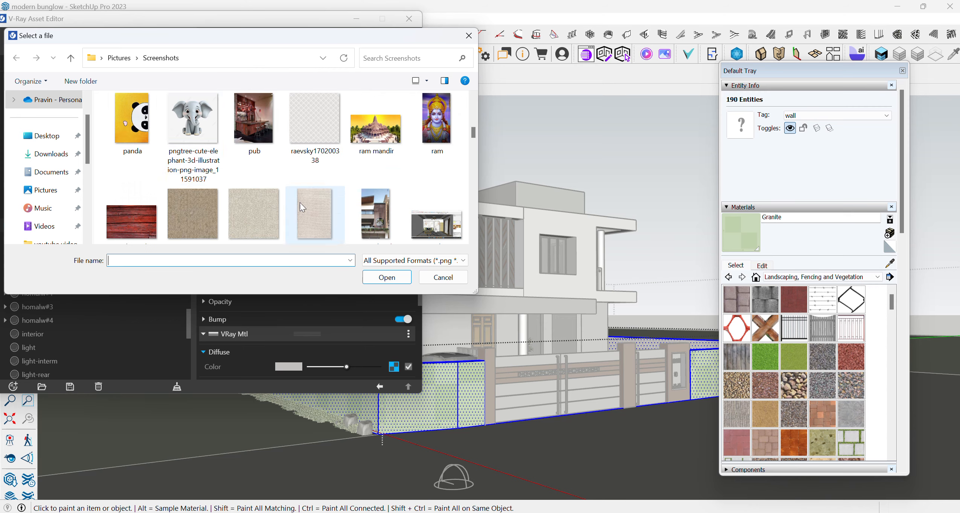
scroll(203, 128, "up", 4)
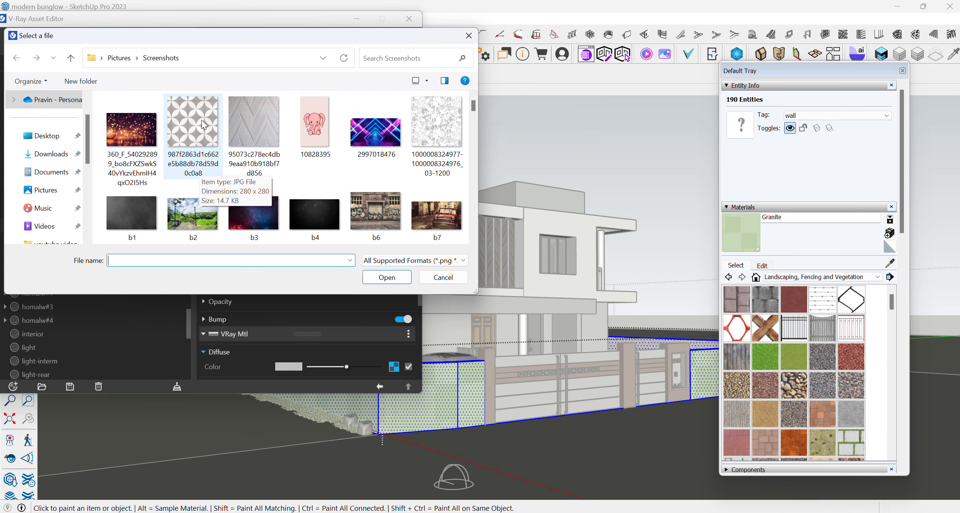
left_click(204, 125)
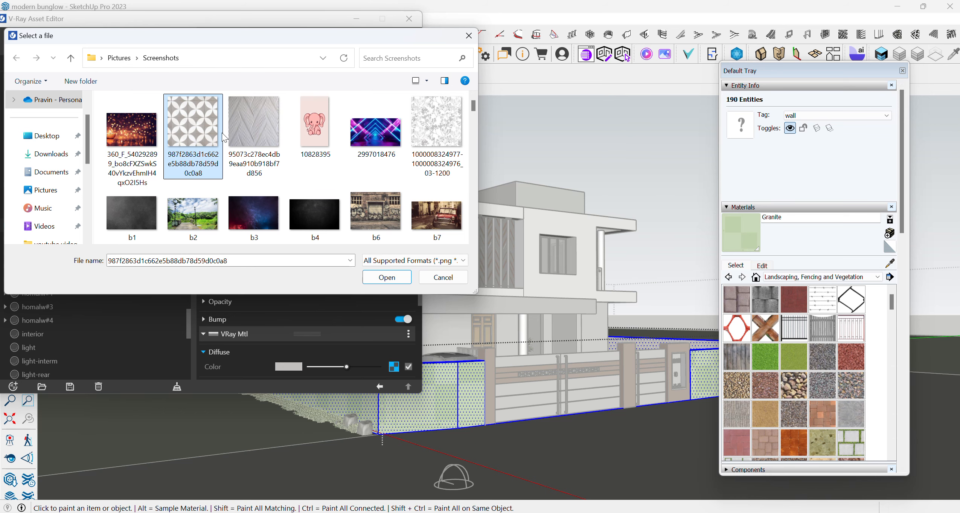
left_click(398, 279)
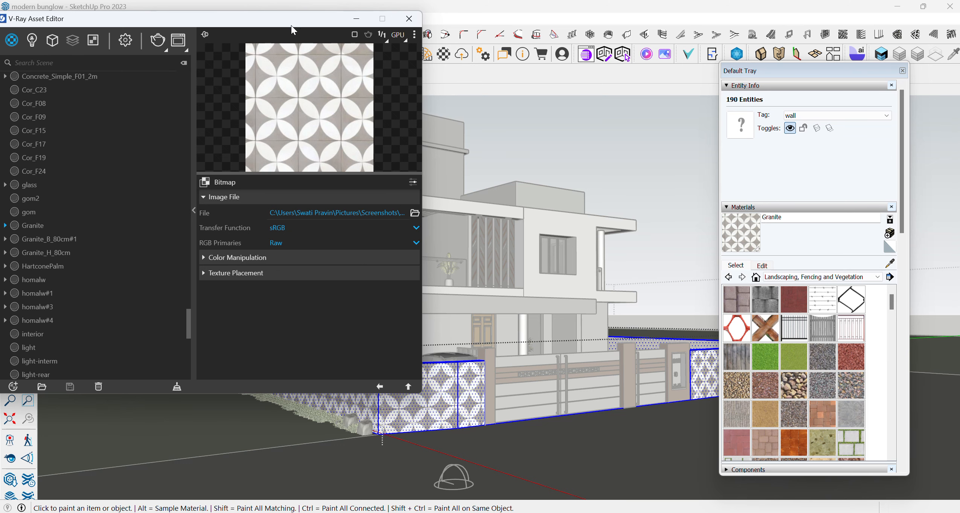
- Leave the wall's editing context with nothing selected and uncover the patterned boundary wall for viewing
left_click_drag(288, 25, 476, 15)
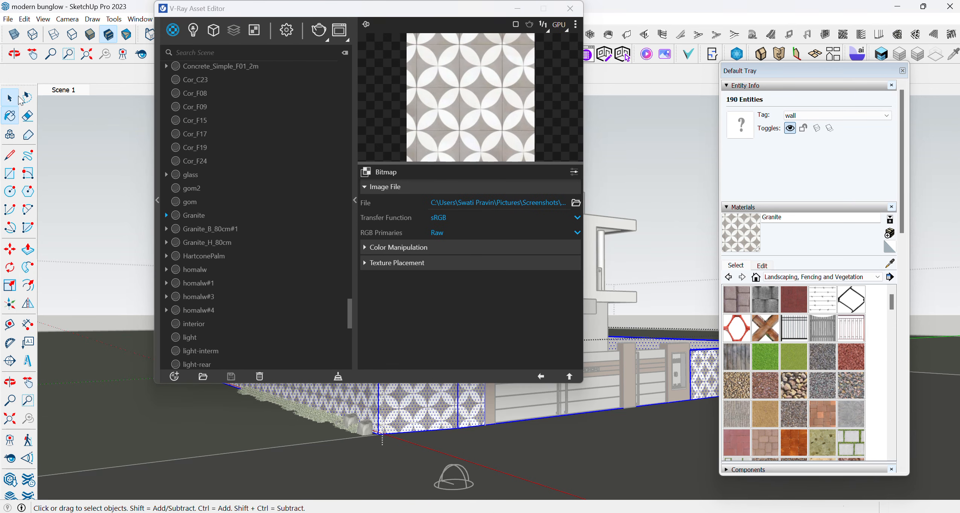
left_click(9, 98)
left_click(634, 169)
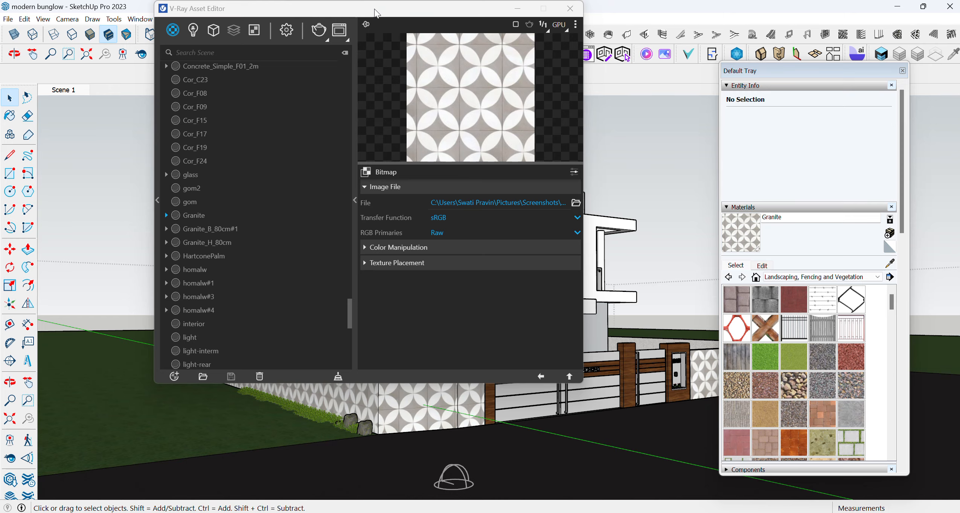
left_click_drag(378, 16, 144, 16)
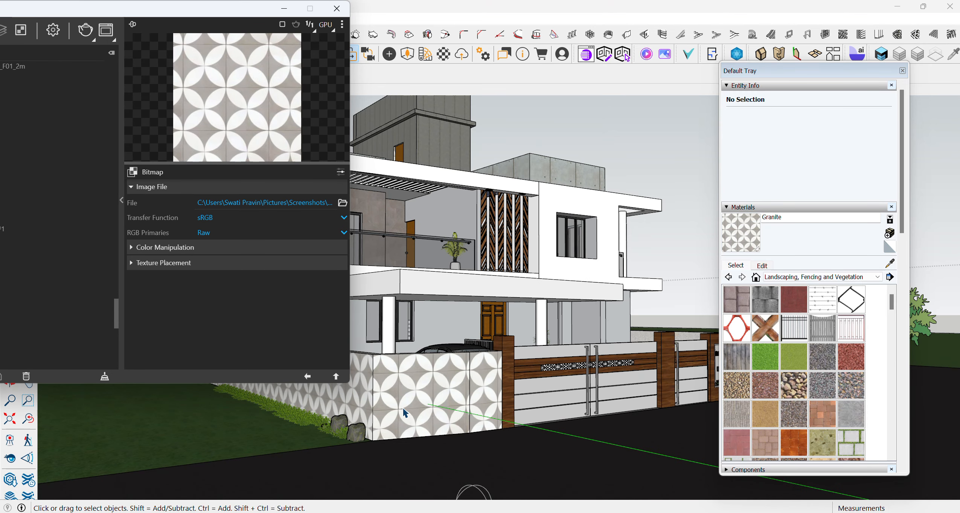
scroll(404, 412, "up", 1)
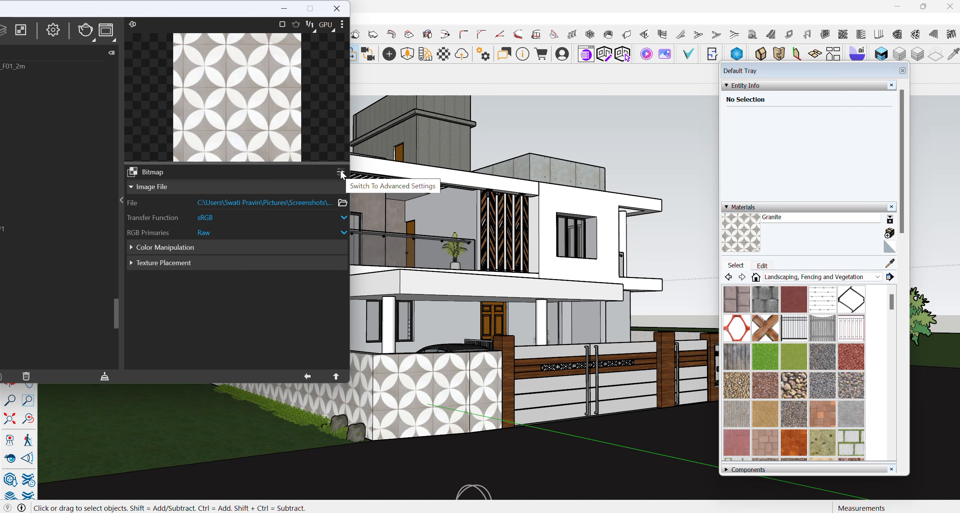
left_click_drag(223, 12, 274, 12)
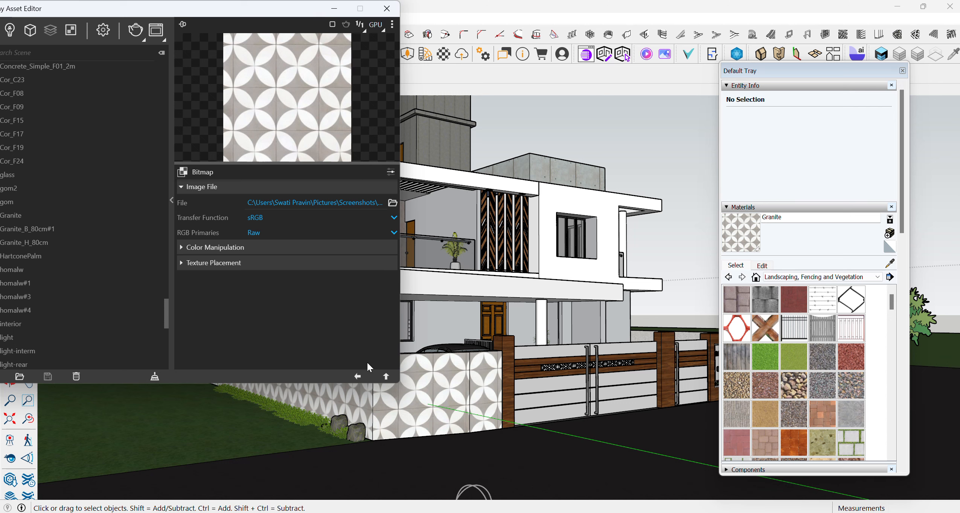
- Sample the boundary wall's material and add another VRay Mtl layer on top of the Granite material
left_click(890, 263)
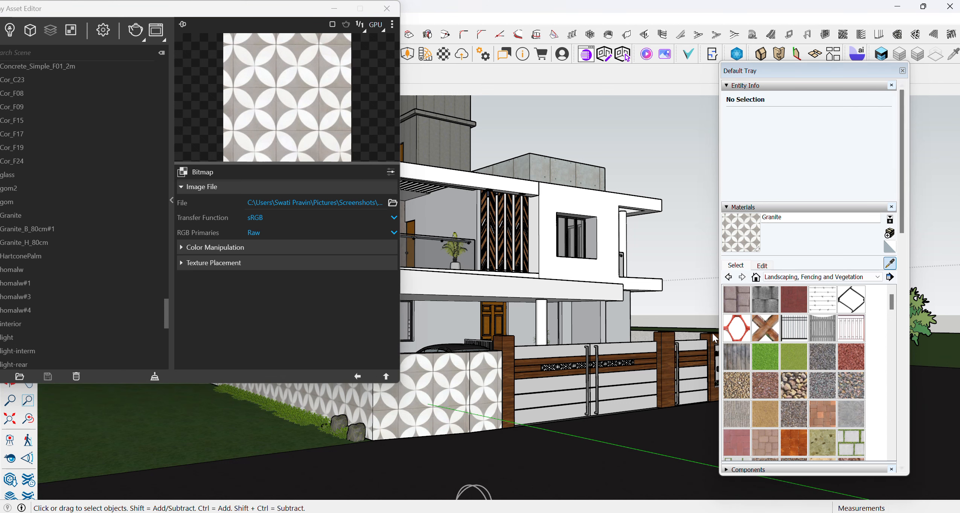
left_click(479, 393)
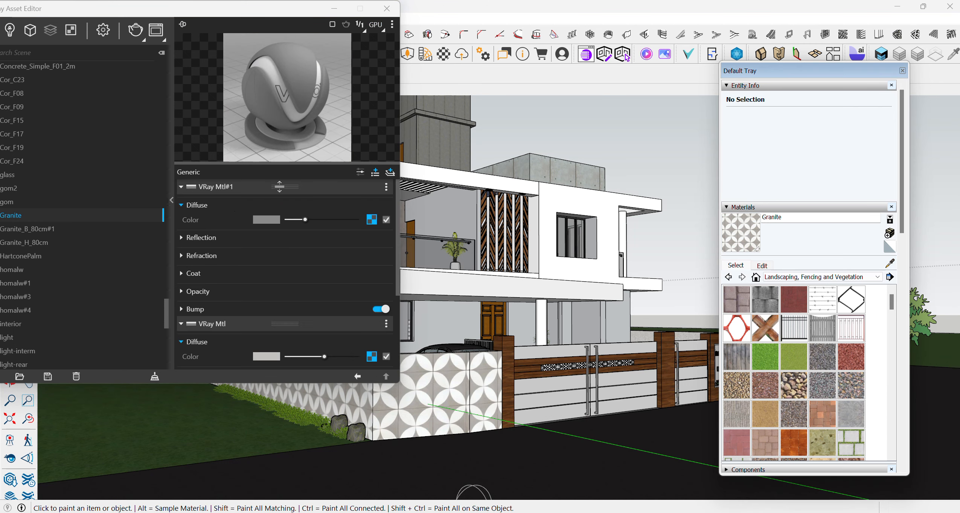
left_click(391, 174)
left_click(351, 182)
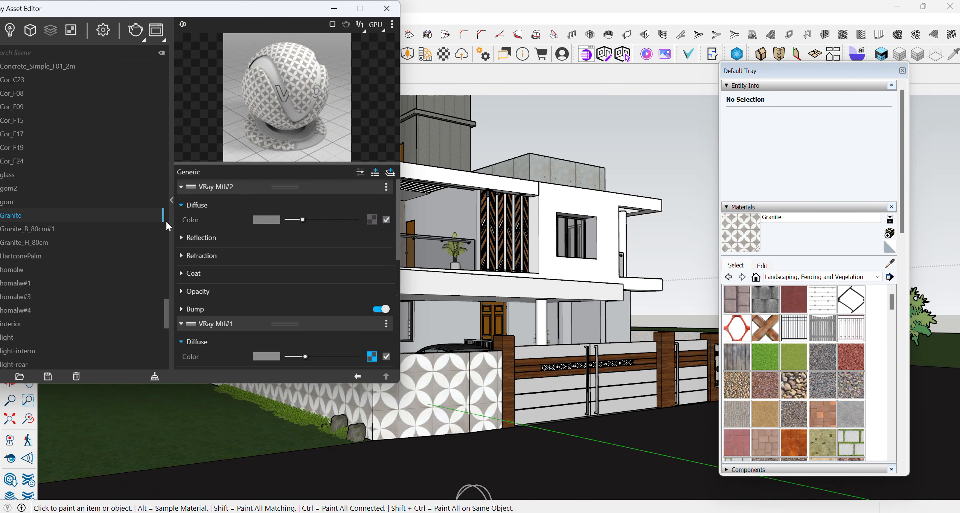
- Set the diffuse colour of the VRay Mtl#2 layer to a muted brown with RGB 0.382, 0.345, 0.309
left_click(265, 221)
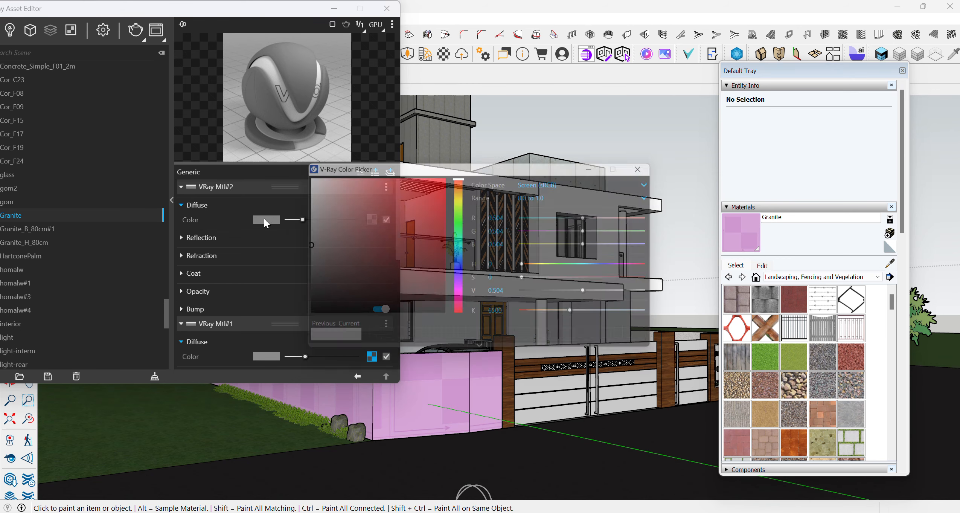
left_click(333, 282)
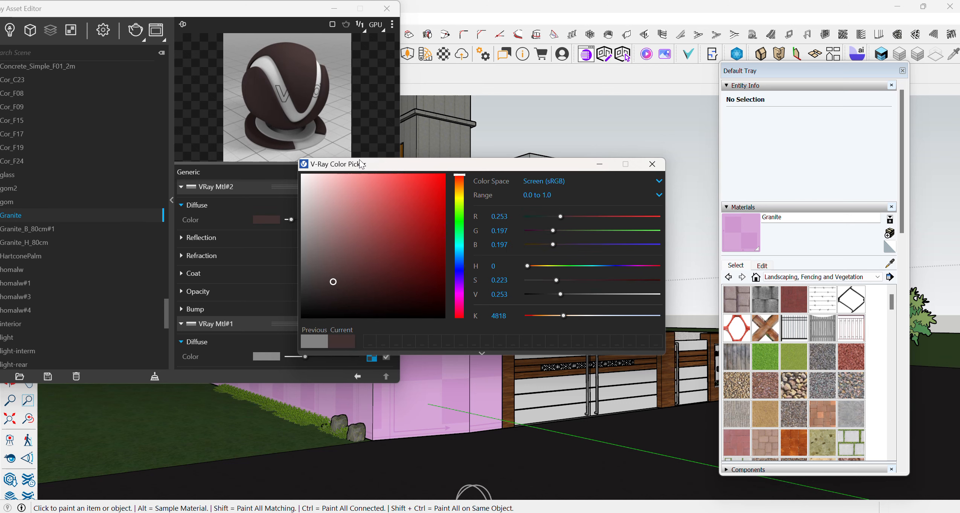
left_click_drag(357, 162, 514, 138)
mouse_move(293, 219)
left_mouse_down()
mouse_move(321, 218)
mouse_move(309, 221)
left_mouse_up()
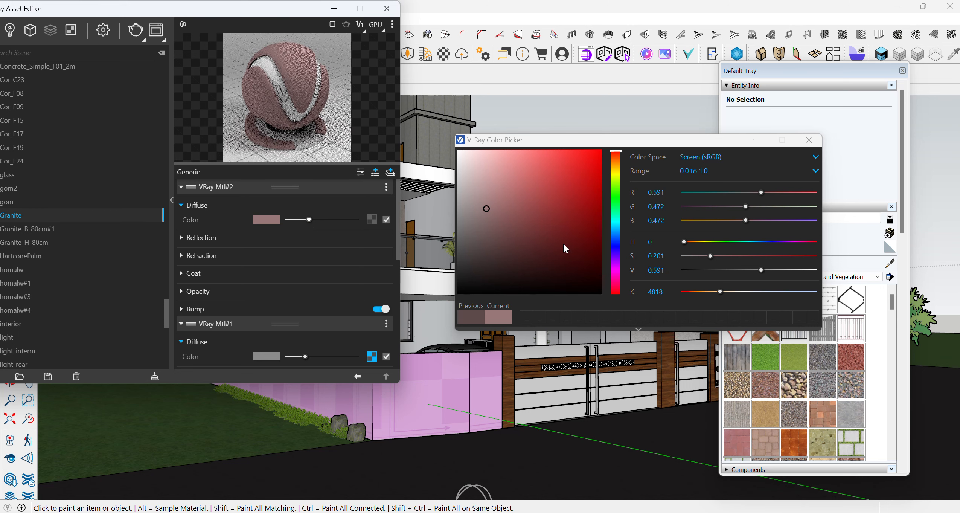
left_click(616, 280)
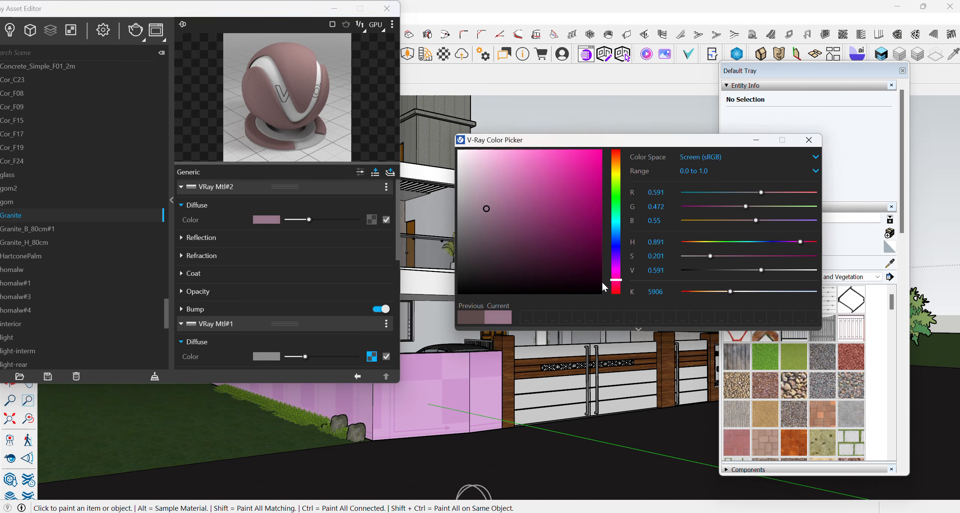
left_click(616, 163)
left_click(486, 256)
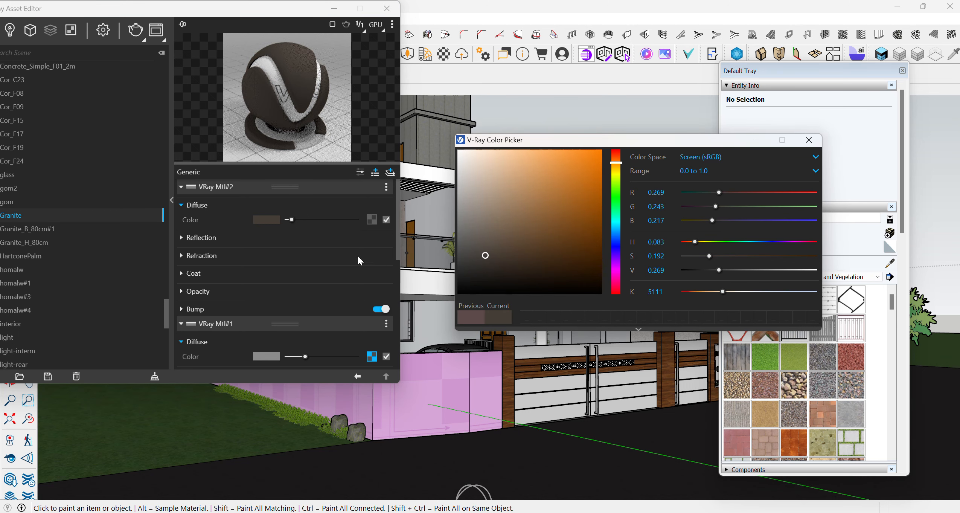
left_click(484, 254)
left_click(486, 239)
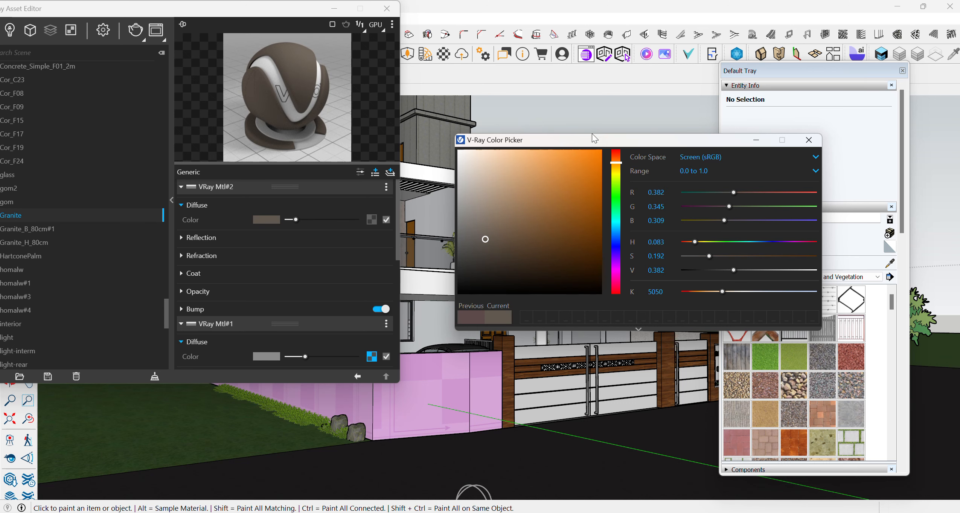
left_click_drag(575, 143, 808, 152)
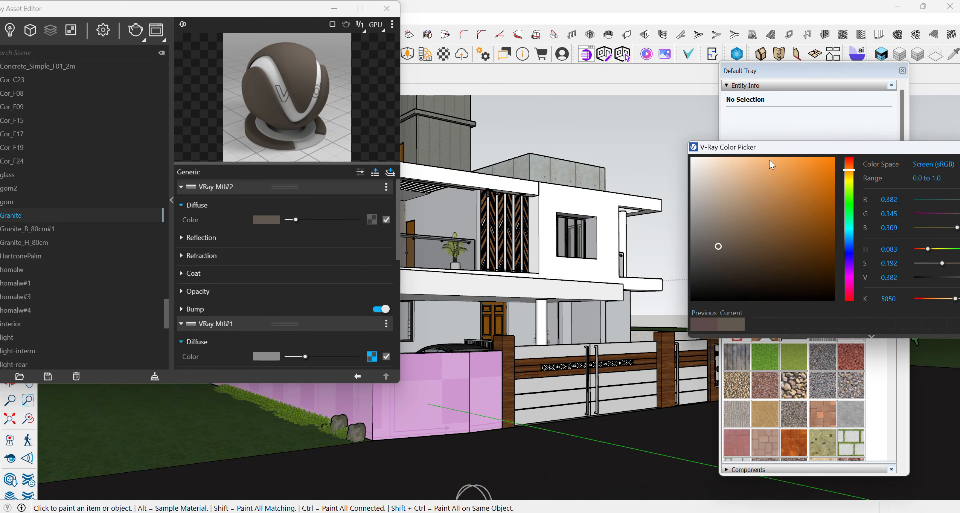
- Examine the Reflection, Refraction and Coat settings of the VRay Mtl#2 layer and put the colour picker away
left_click(213, 239)
left_click(199, 237)
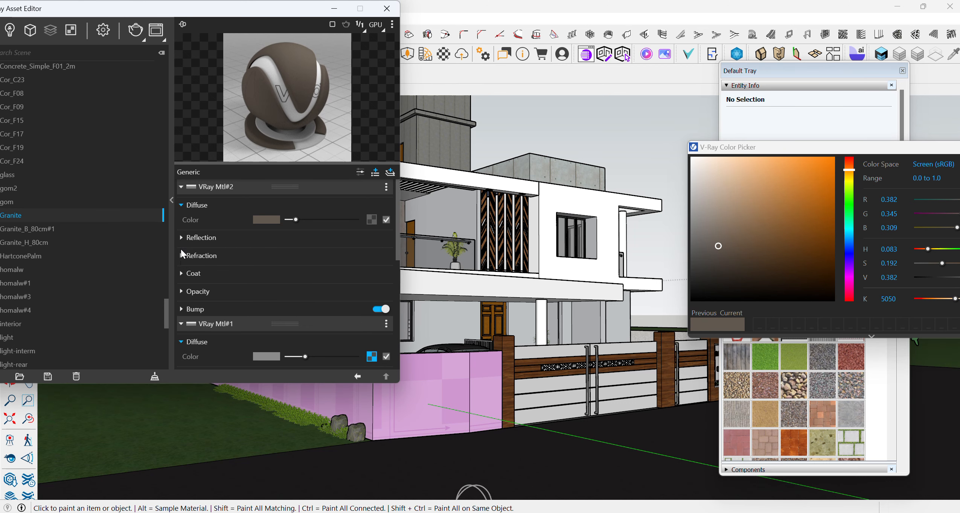
left_click(210, 256)
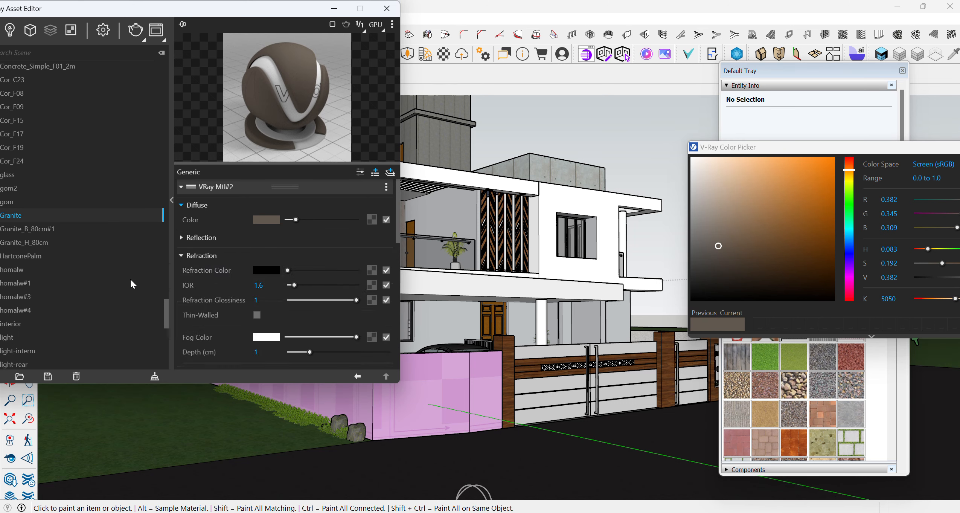
left_click(188, 237)
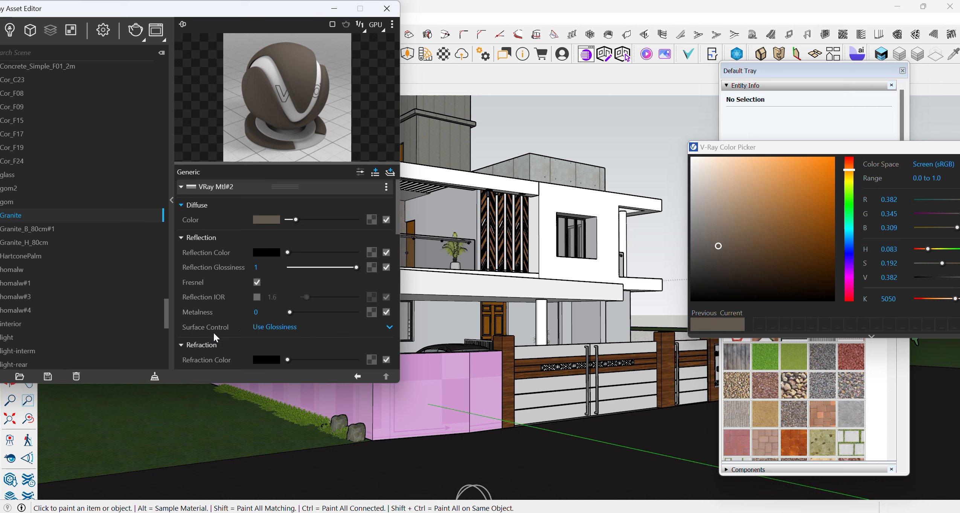
scroll(200, 295, "down", 5)
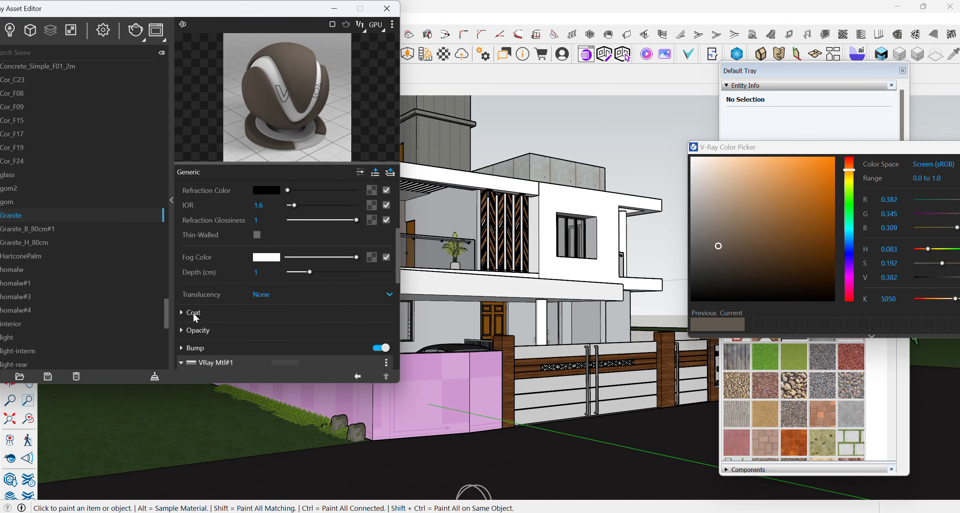
left_click(193, 313)
left_click(193, 313)
scroll(222, 315, "up", 5)
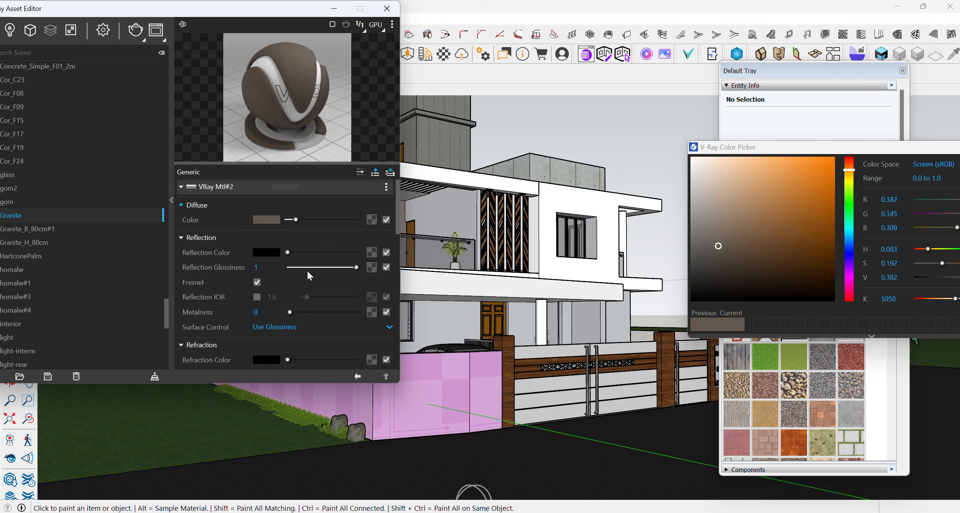
left_click_drag(732, 146, 500, 150)
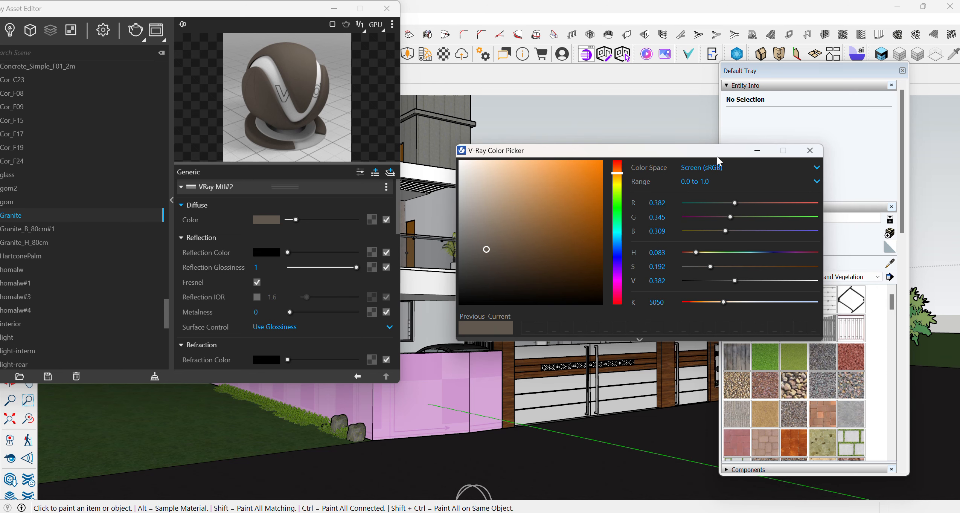
left_click(757, 152)
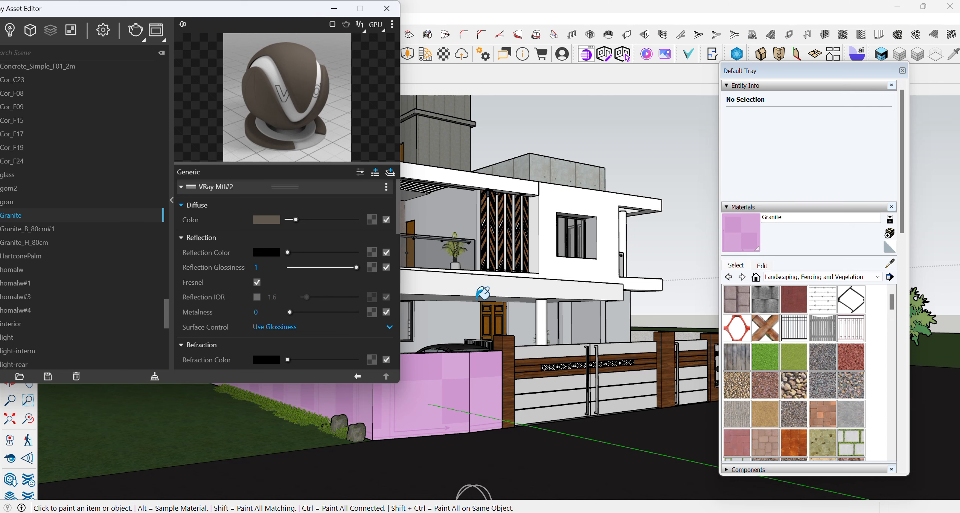
- Select the front face of the white canopy slab above the car porch and sample its Color M00 material
mouse_move(241, 11)
left_mouse_down()
mouse_move(85, 17)
mouse_move(235, 75)
mouse_move(429, 183)
mouse_move(224, 176)
left_mouse_up()
left_click(12, 97)
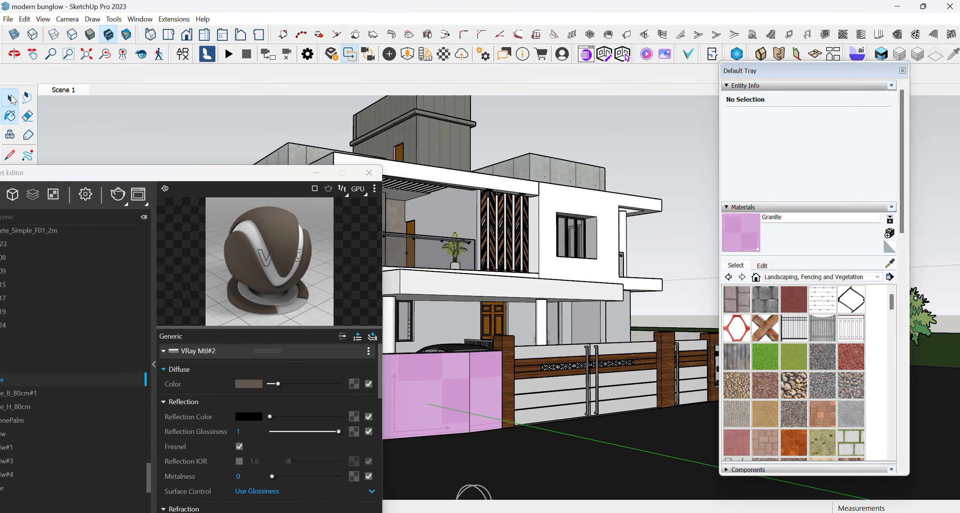
left_click(457, 291)
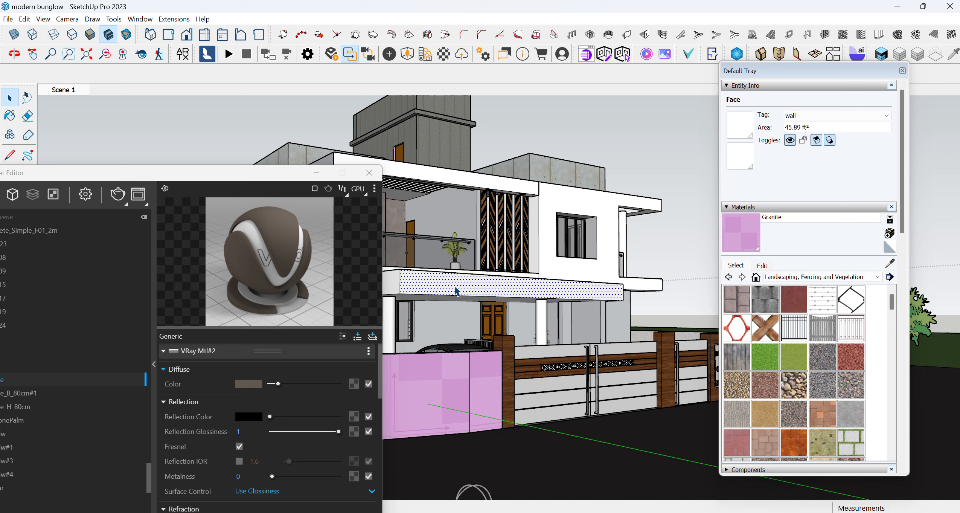
left_click(890, 265)
left_click(448, 282)
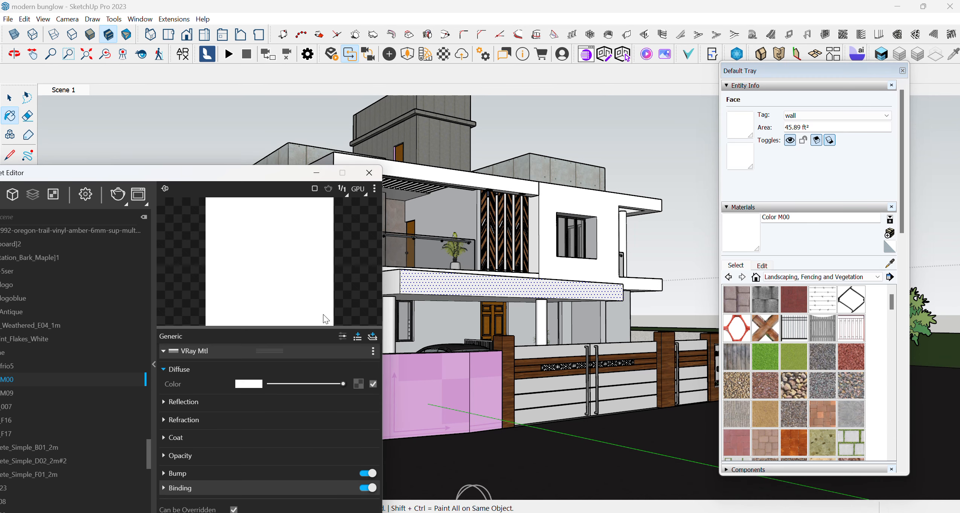
- Add a VRay Mtl layer on top of the Color M00 material and set its diffuse colour to white
left_click(372, 337)
left_click(345, 346)
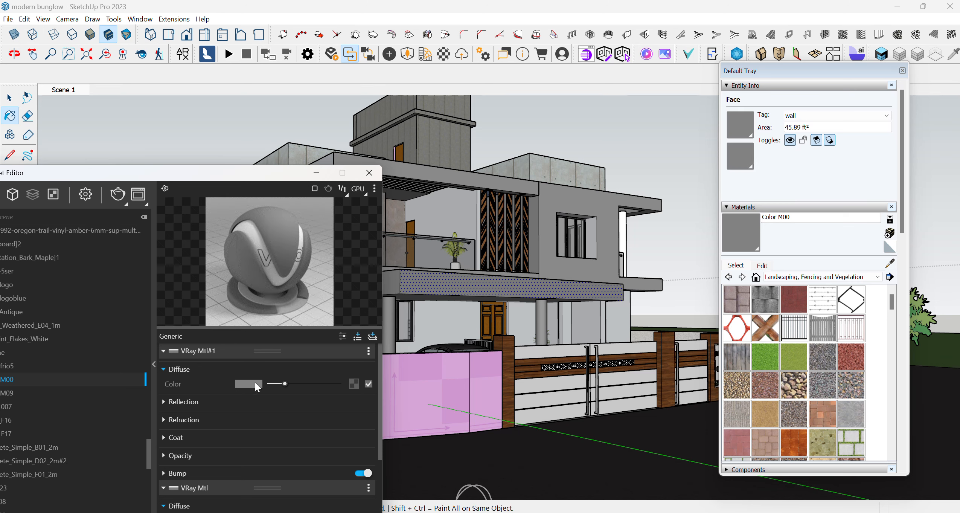
left_click_drag(268, 383, 346, 384)
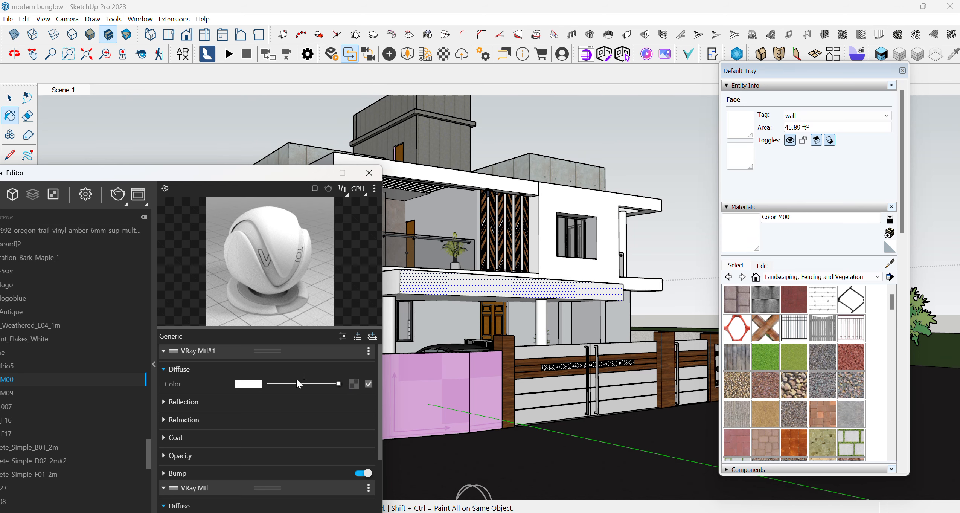
mouse_move(339, 382)
left_mouse_down()
mouse_move(269, 390)
mouse_move(350, 387)
left_mouse_up()
left_click_drag(273, 173, 191, 177)
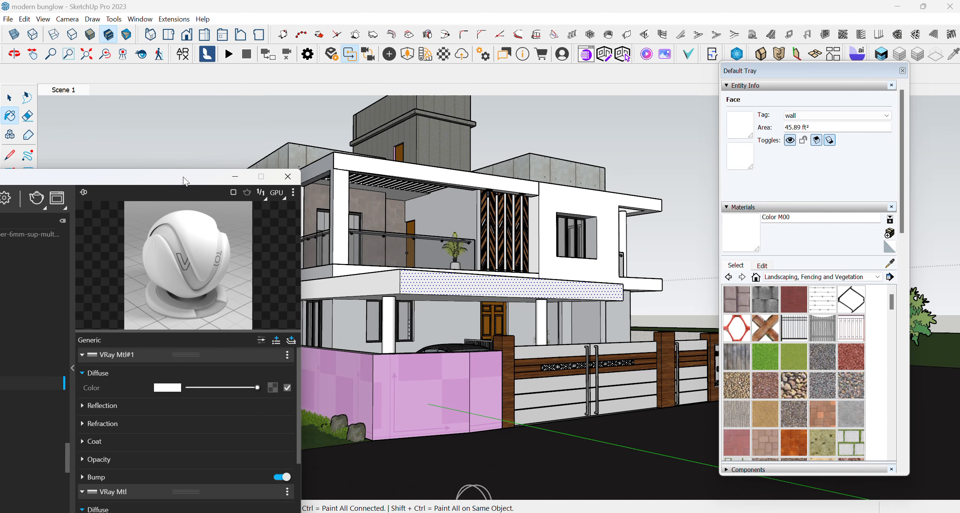
- Add a VRay Mtl layer on top of the sampled Metal Seamed material and set its diffuse colour to light grey
left_click(890, 263)
left_click(433, 261)
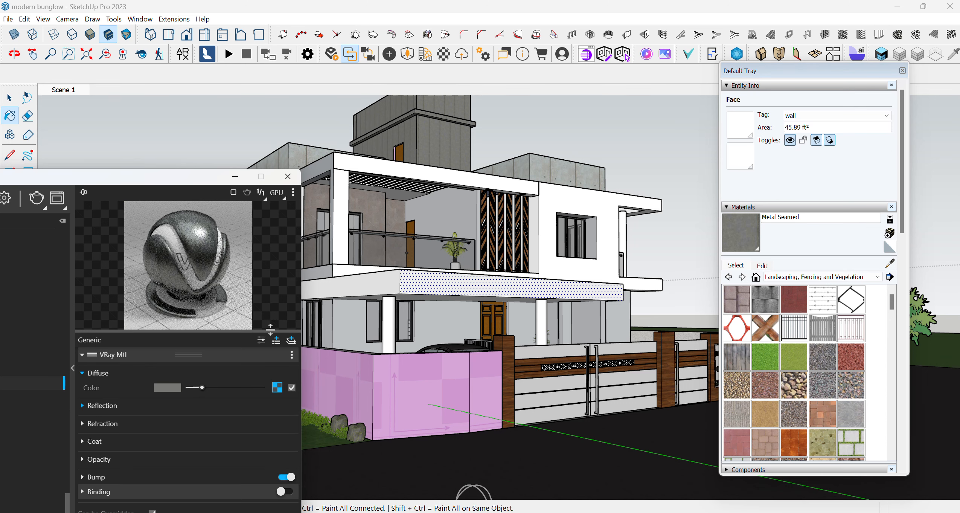
left_click(292, 339)
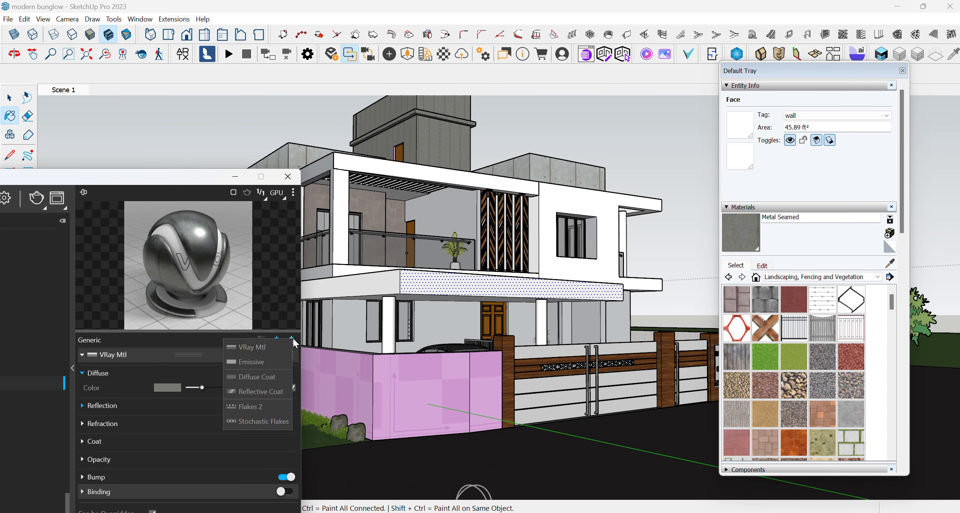
left_click(262, 347)
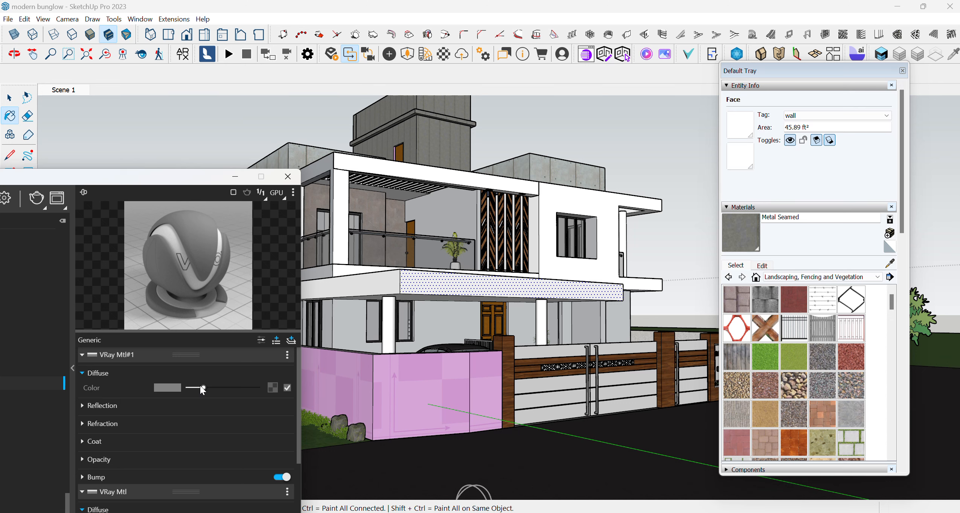
left_click_drag(201, 386, 225, 387)
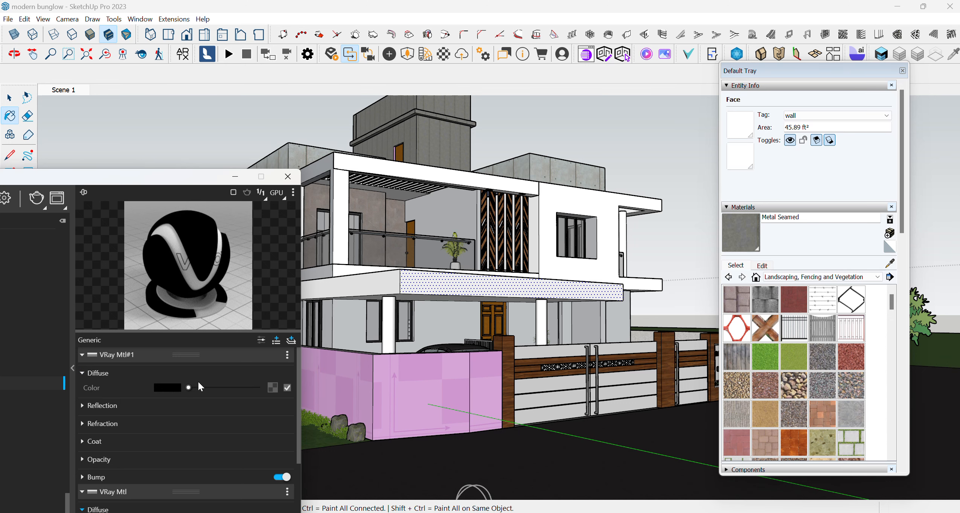
left_click(221, 387)
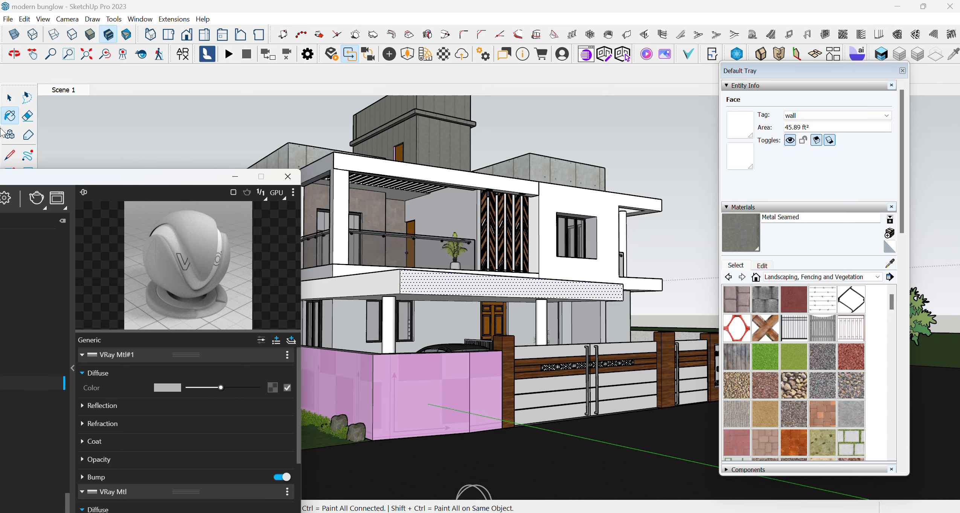
- Select the side face of the rooftop tower, sample its material and add another VRay Mtl layer on top
left_click(9, 95)
left_click(436, 140)
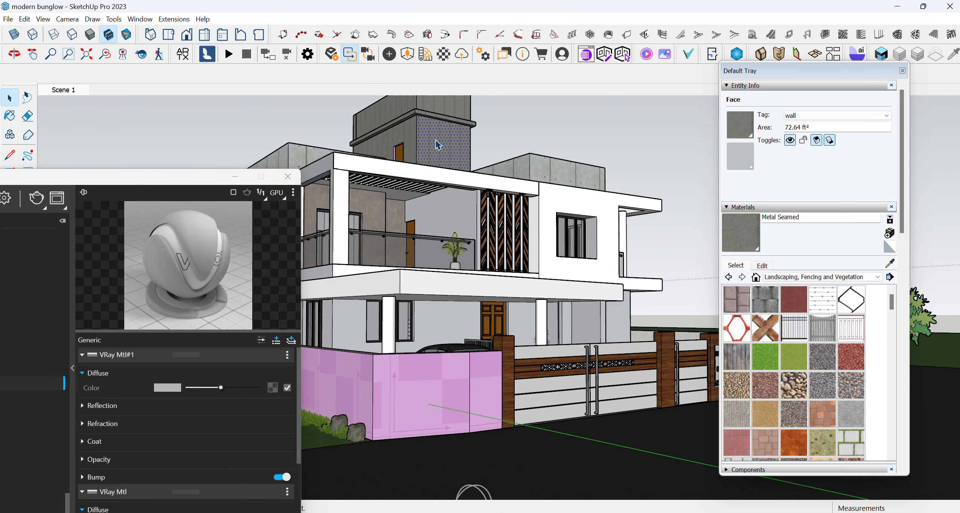
left_click(893, 260)
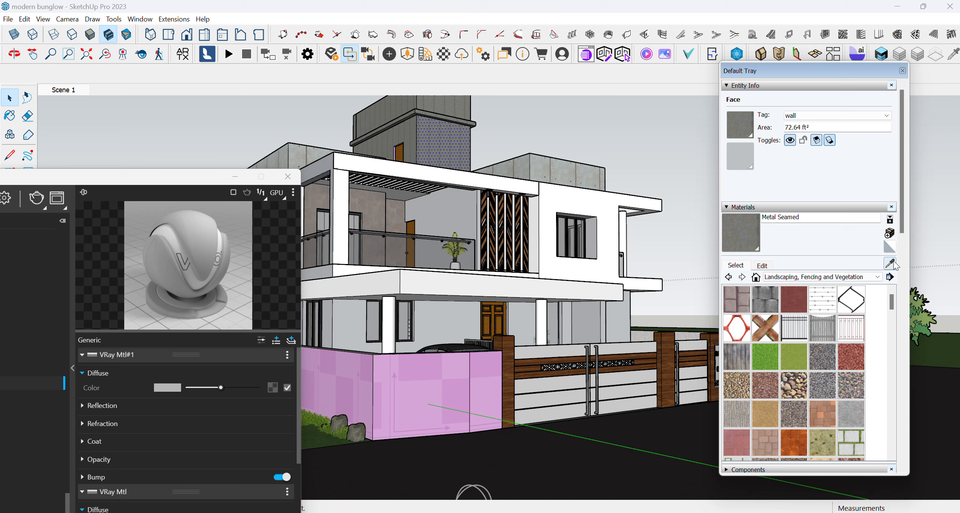
left_click(429, 131)
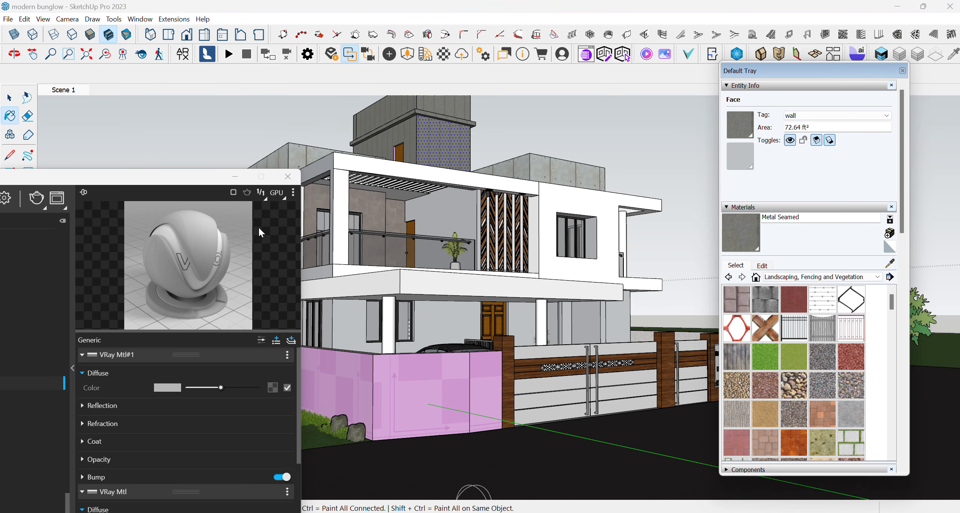
left_click(291, 340)
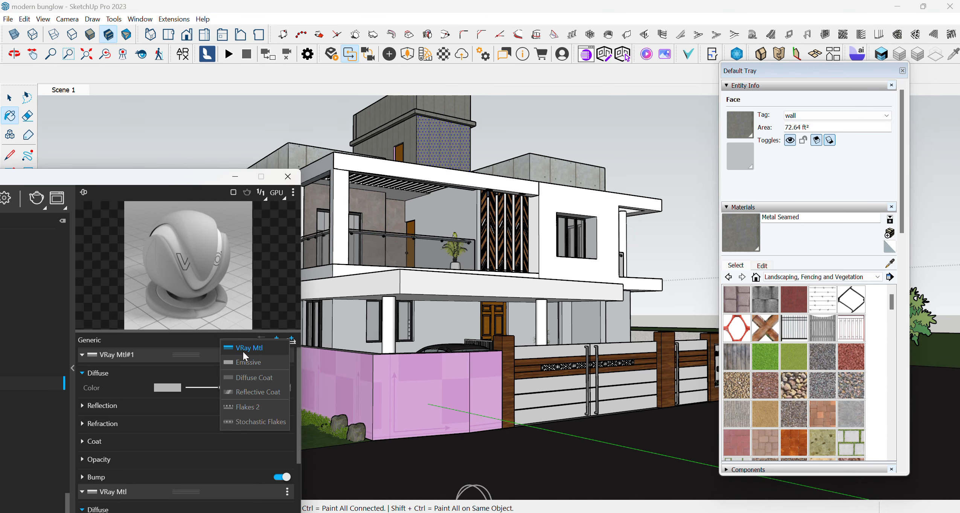
left_click(242, 351)
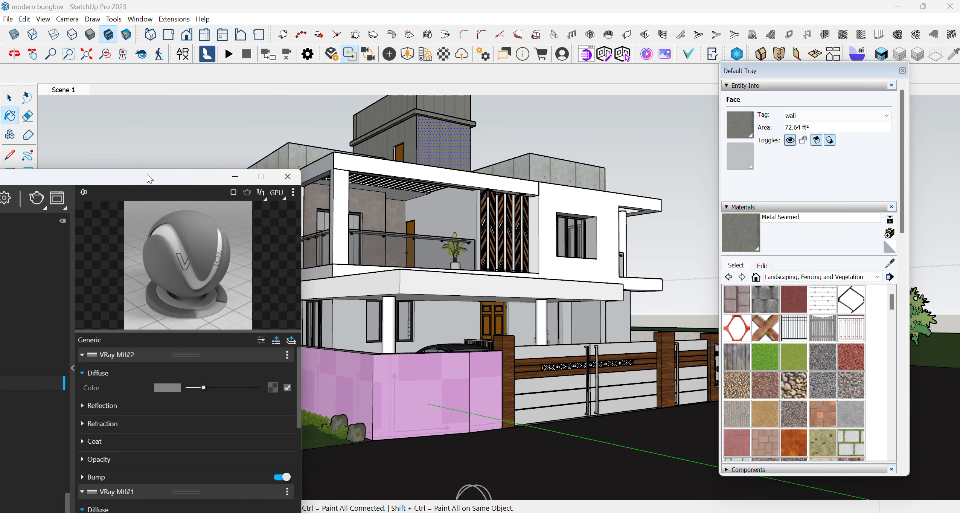
- Apply the Metal Seamed material to the selected tower face and uncover the house model
left_click_drag(147, 173, 413, 162)
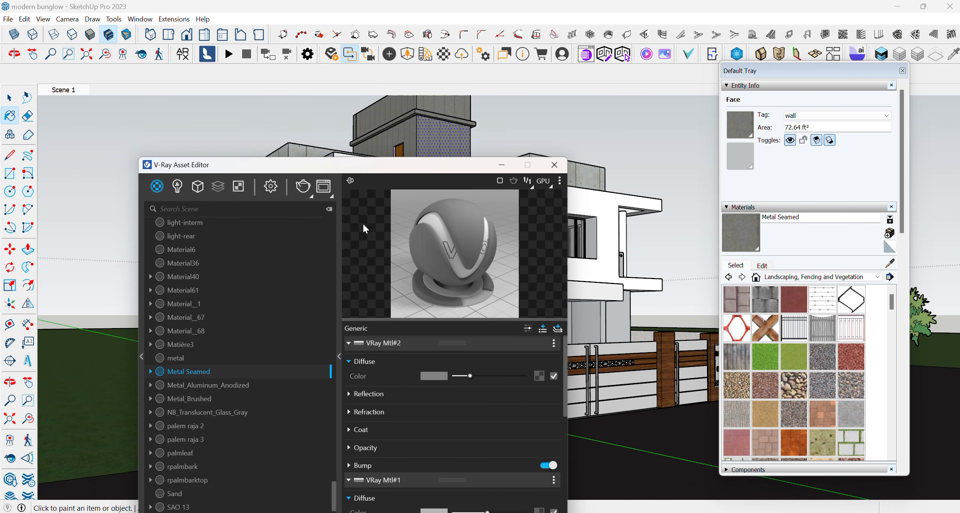
right_click(210, 369)
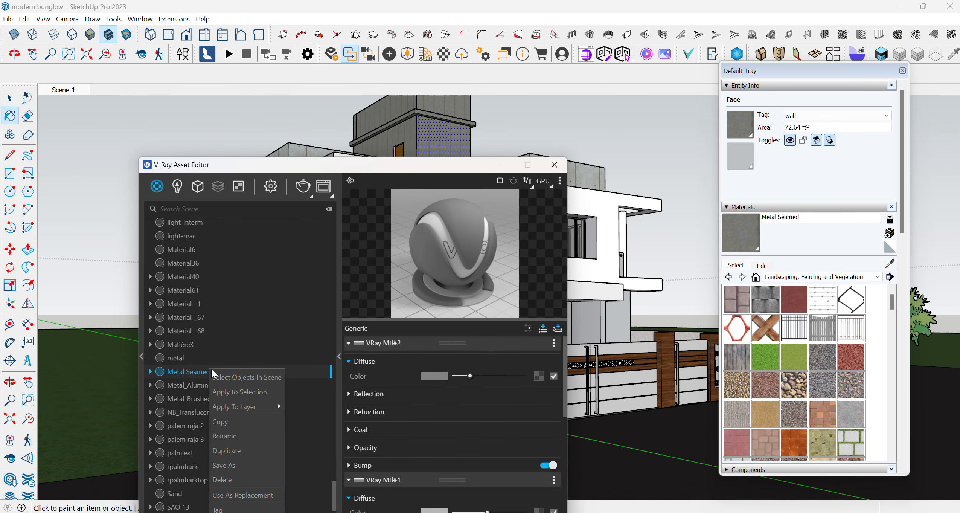
left_click(233, 392)
left_click_drag(441, 168, 142, 175)
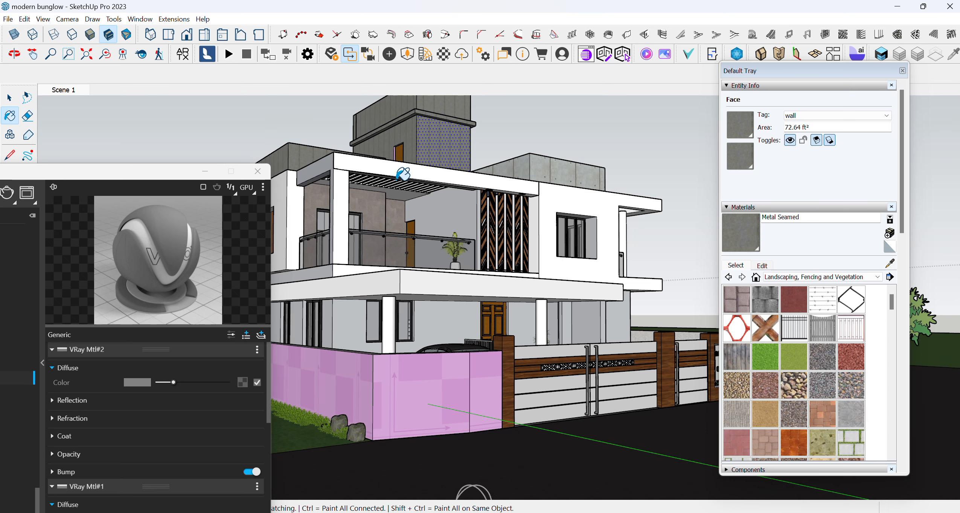
- Paint the concrete rooftop parapets and the tower's door surround with the Metal Seamed material
left_click(561, 173)
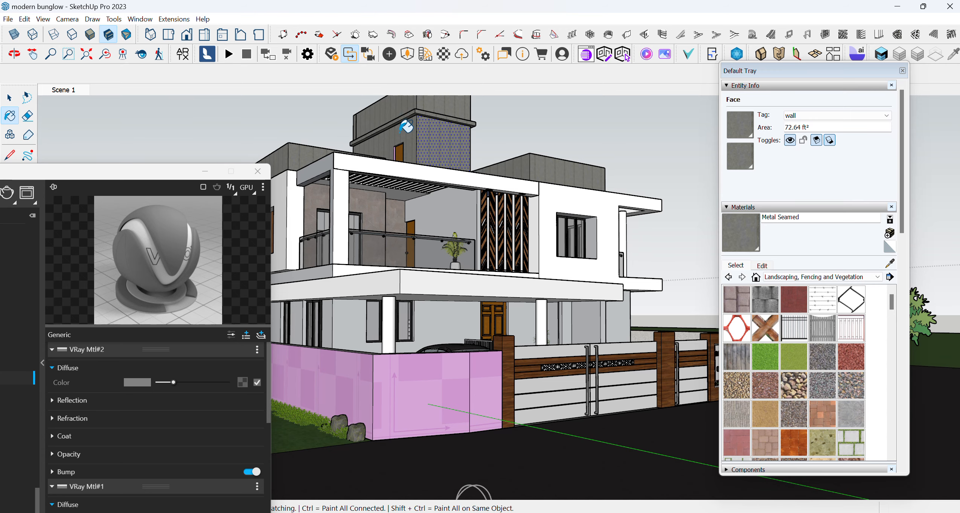
scroll(403, 145, "up", 3)
scroll(402, 145, "up", 4)
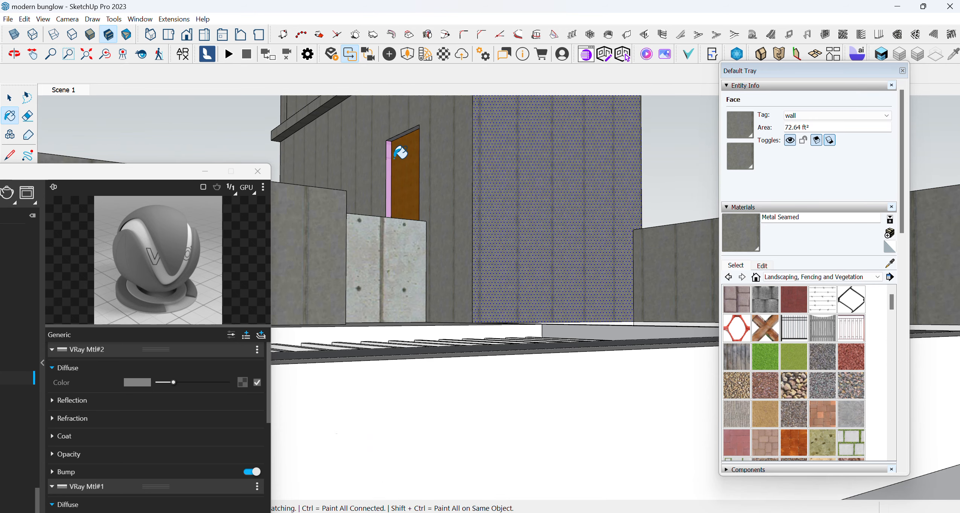
left_click(388, 241)
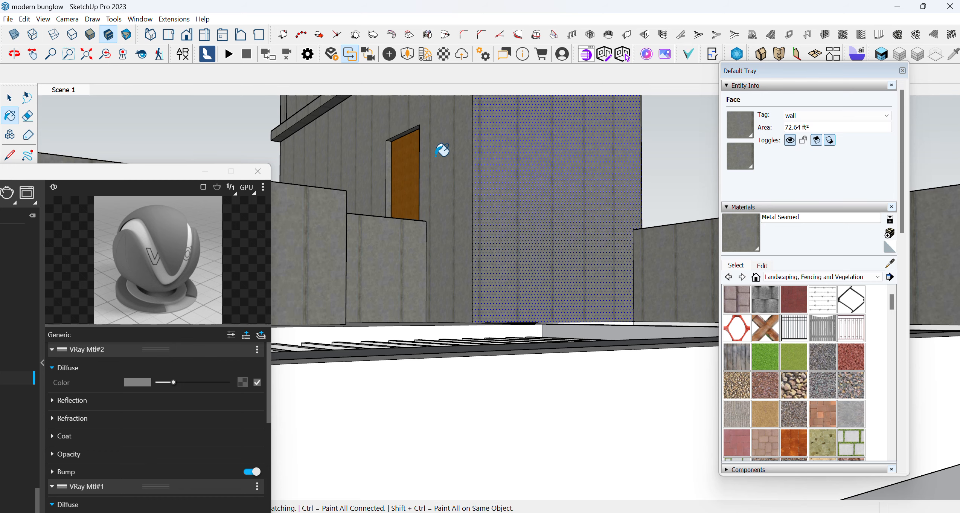
- Paint the plain parapet above the barred bedroom window with Color B01 from the Colors collection
scroll(320, 190, "up", 2)
mouse_move(354, 185)
middle_mouse_down()
mouse_move(545, 207)
mouse_move(535, 205)
middle_mouse_up()
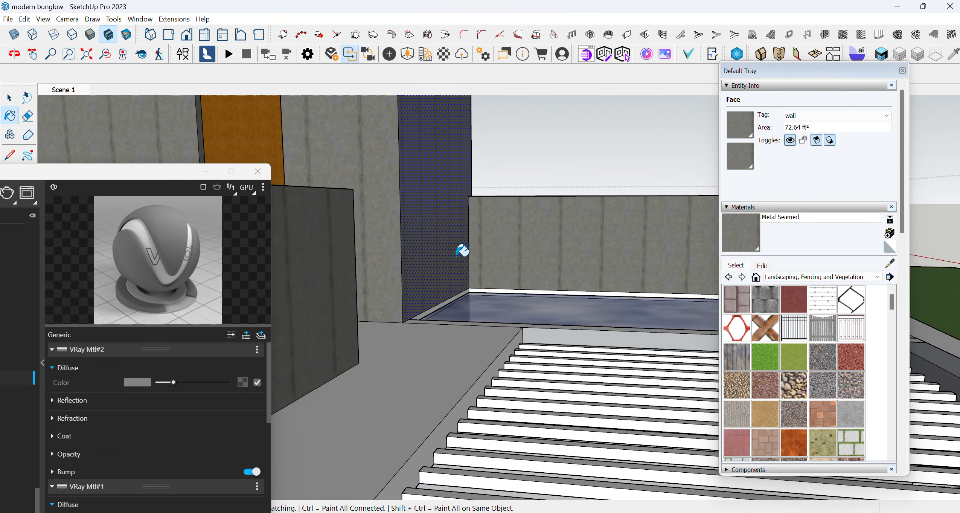
mouse_move(456, 250)
middle_mouse_down()
mouse_move(326, 231)
mouse_move(416, 247)
middle_mouse_up()
scroll(416, 246, "down", 8)
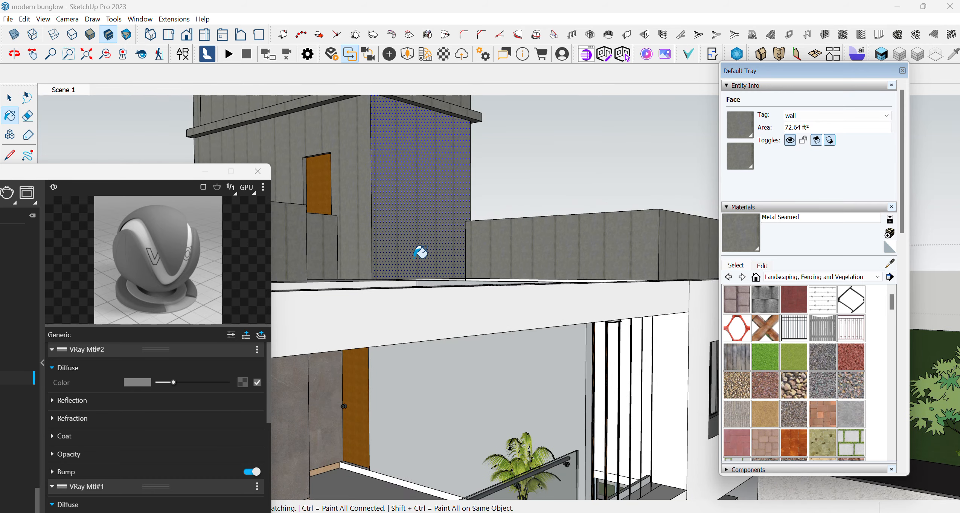
scroll(433, 256, "down", 2)
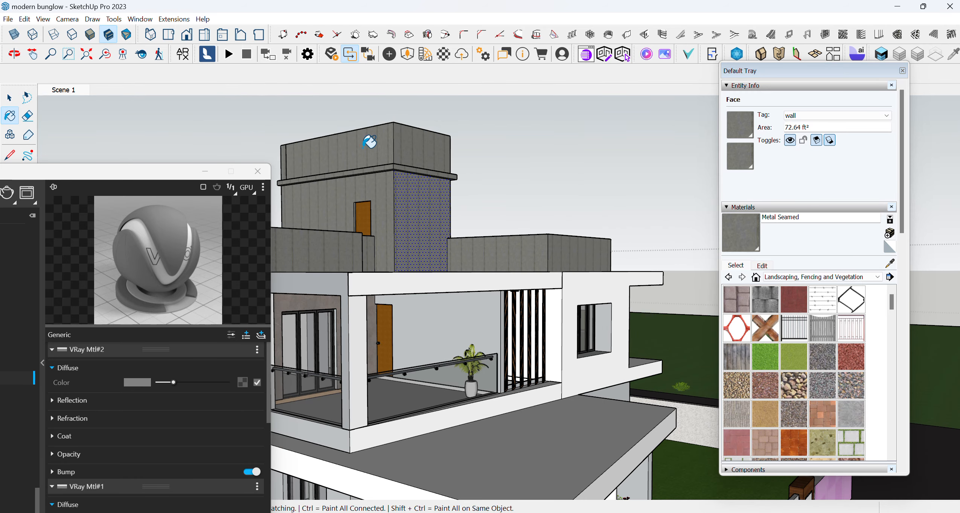
mouse_move(467, 252)
middle_mouse_down()
mouse_move(462, 275)
mouse_move(431, 300)
mouse_move(406, 289)
mouse_move(407, 274)
middle_mouse_up()
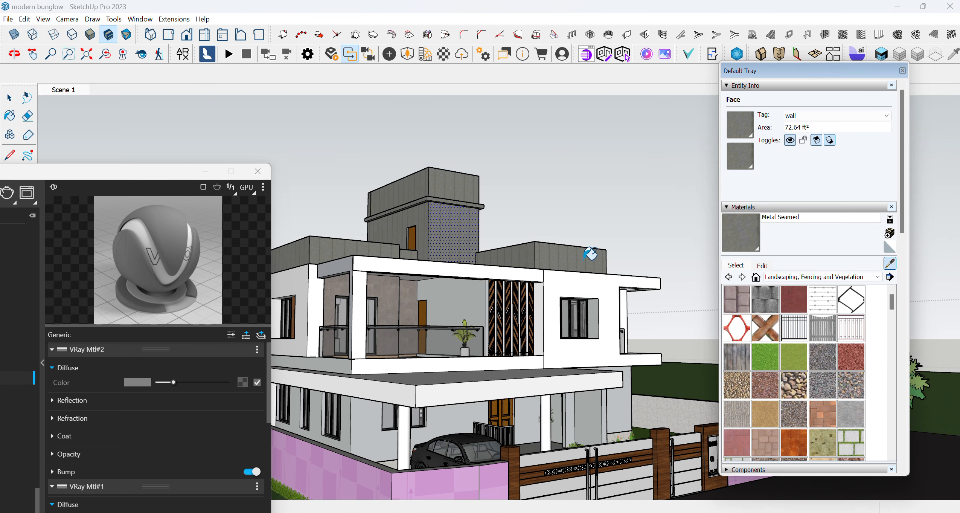
scroll(552, 277, "up", 2)
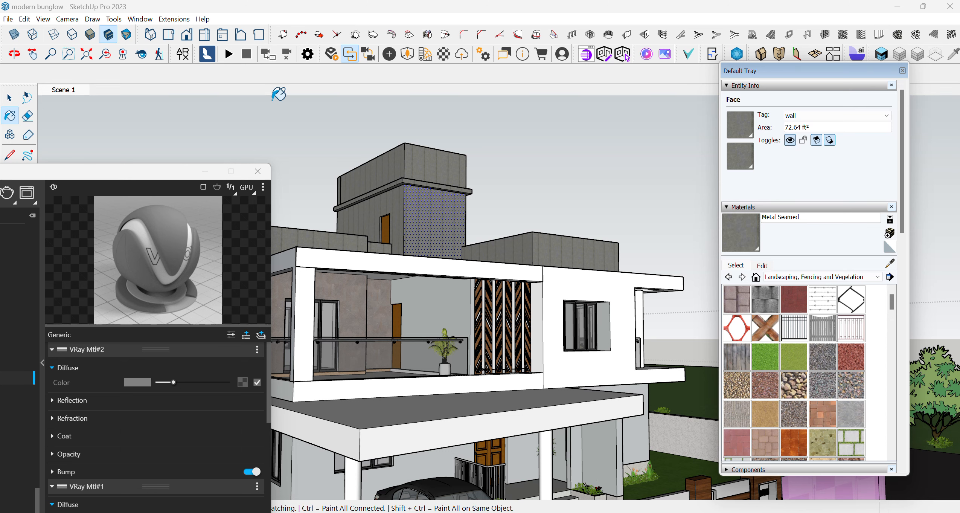
left_click(772, 278)
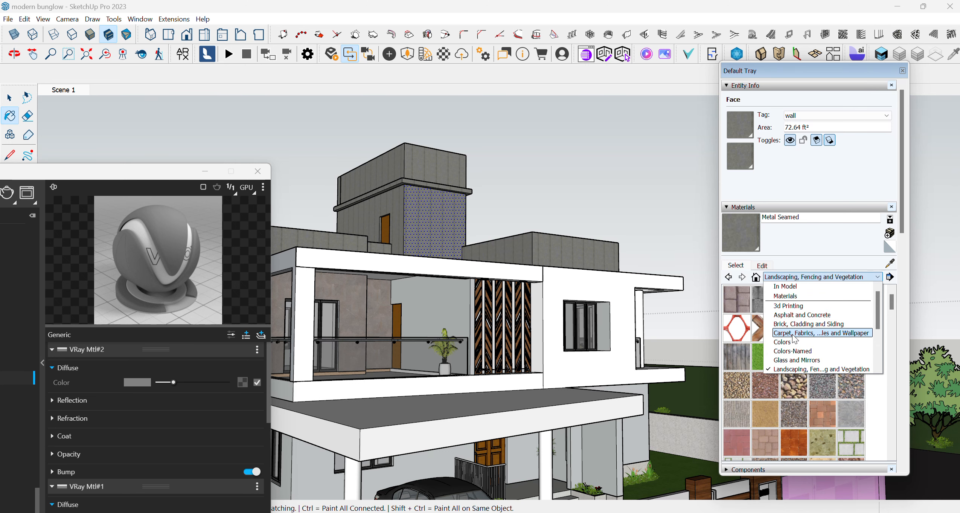
left_click(790, 342)
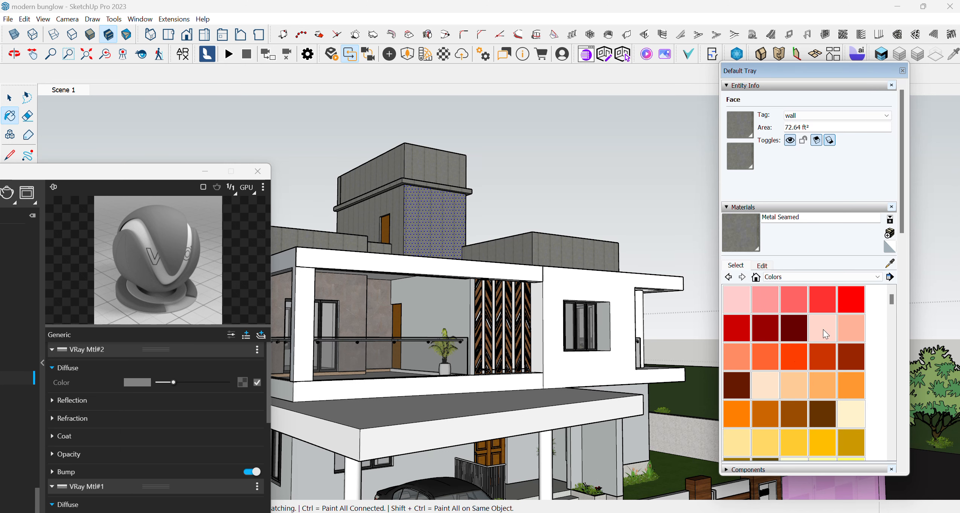
left_click(823, 329)
left_click(569, 252)
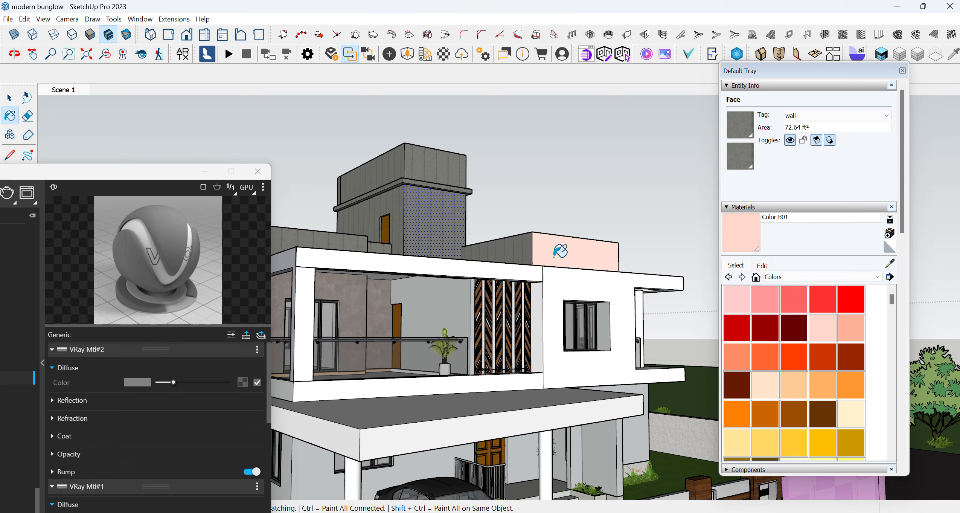
- Stack two VRay Mtl layers on top of the base layer of the Color B01 material
scroll(482, 282, "up", 10)
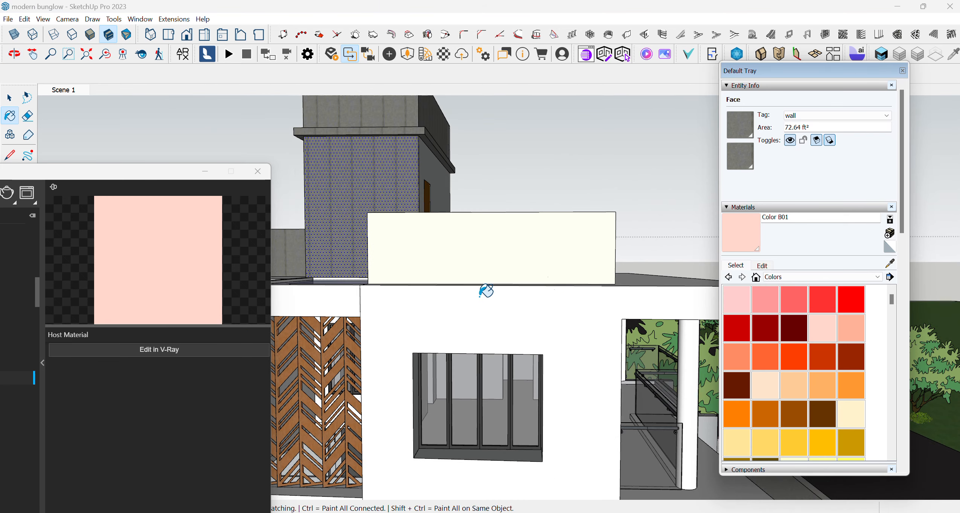
scroll(486, 291, "down", 5)
middle_click_drag(518, 292, 539, 264)
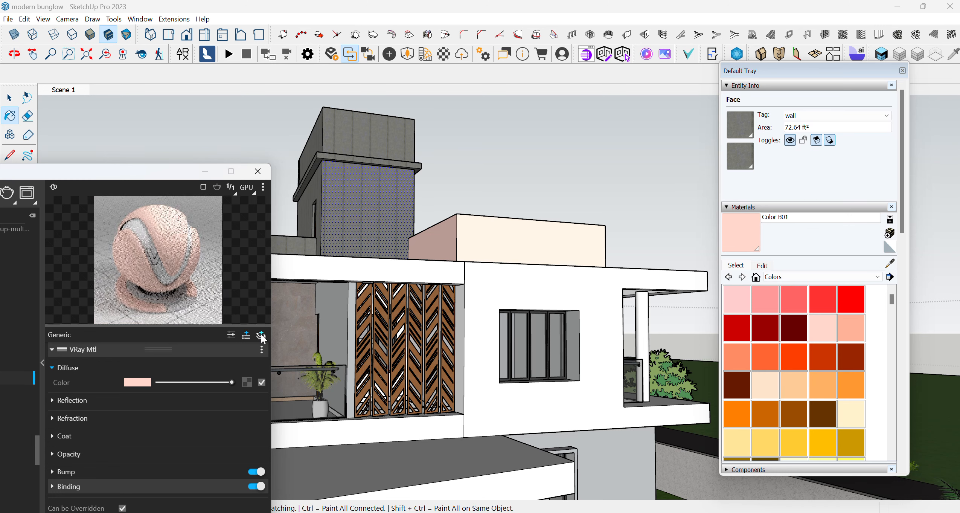
left_click(261, 335)
left_click(227, 343)
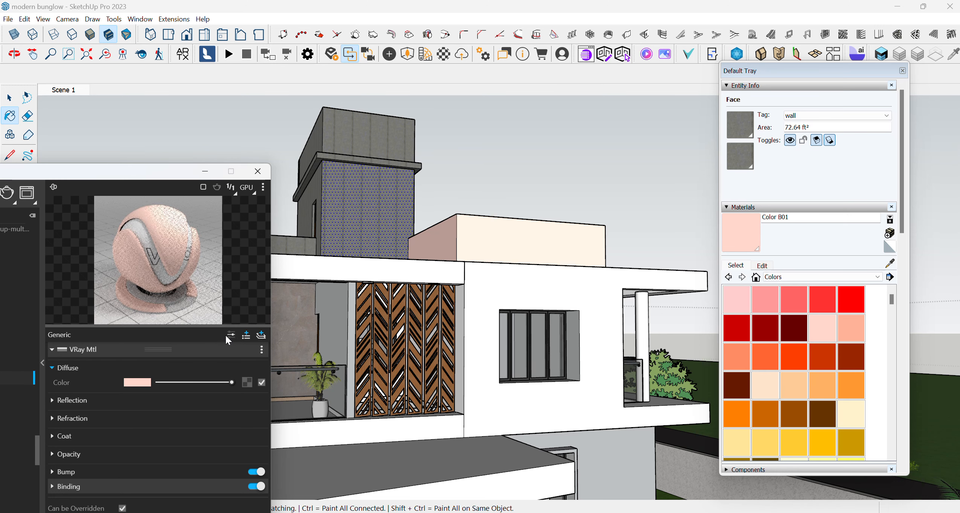
left_click(261, 335)
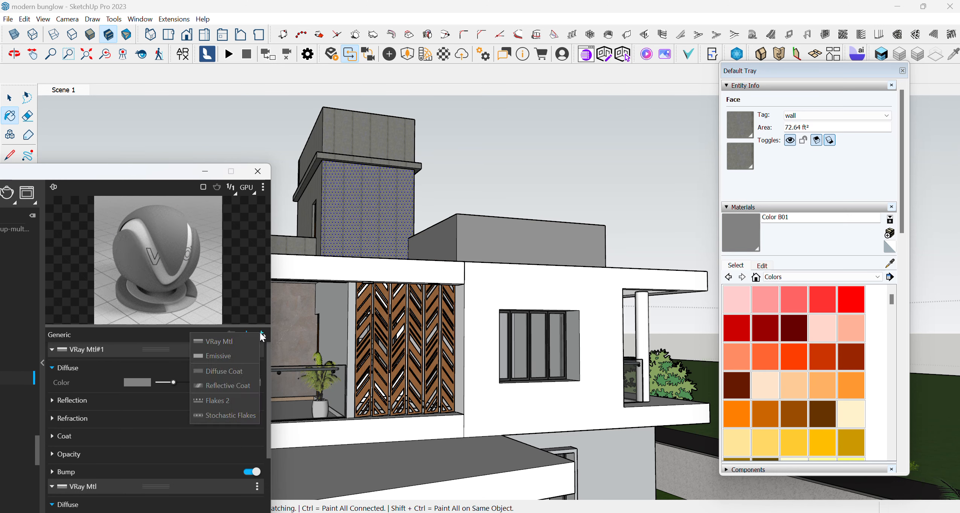
left_click(220, 343)
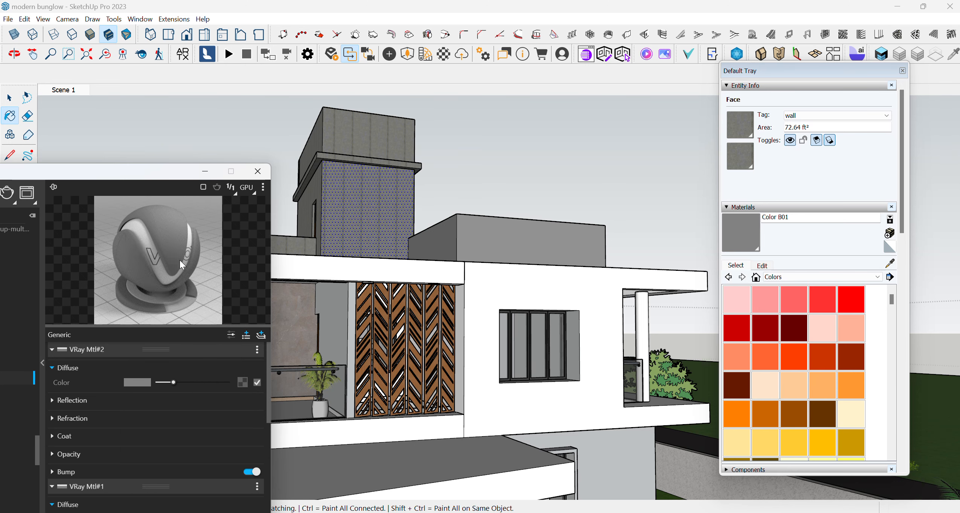
- Set the VRay Mtl#2 diffuse colour to a pale pink with R 0.823, G 0.729 and B 0.729
left_click(138, 382)
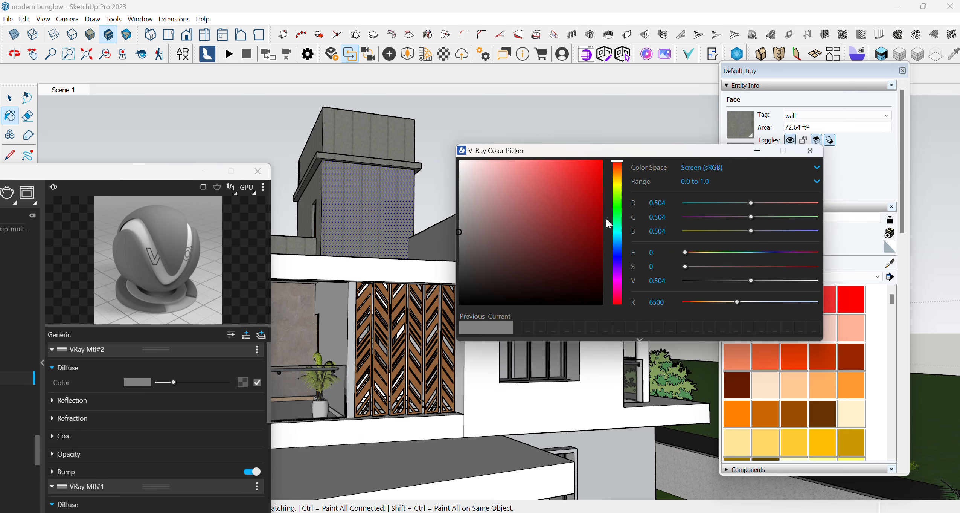
left_click(494, 186)
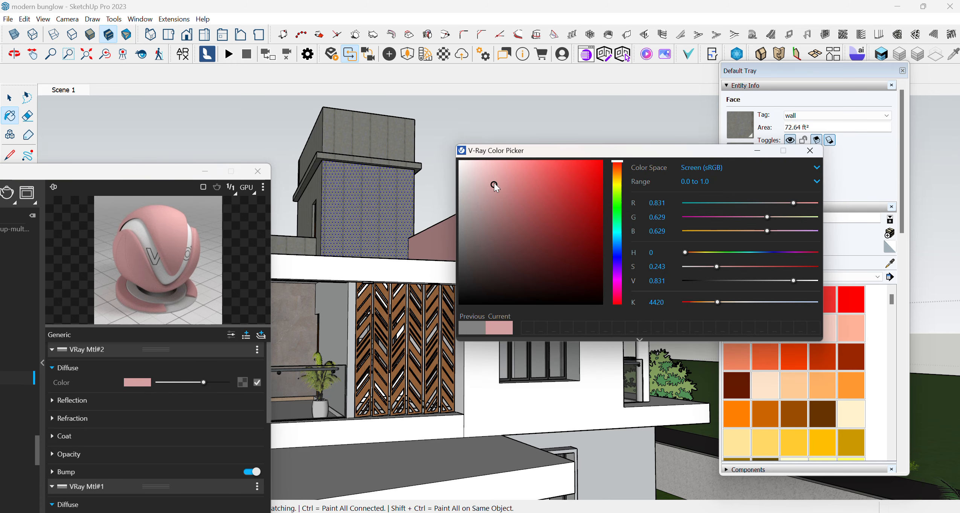
left_click_drag(494, 183, 475, 186)
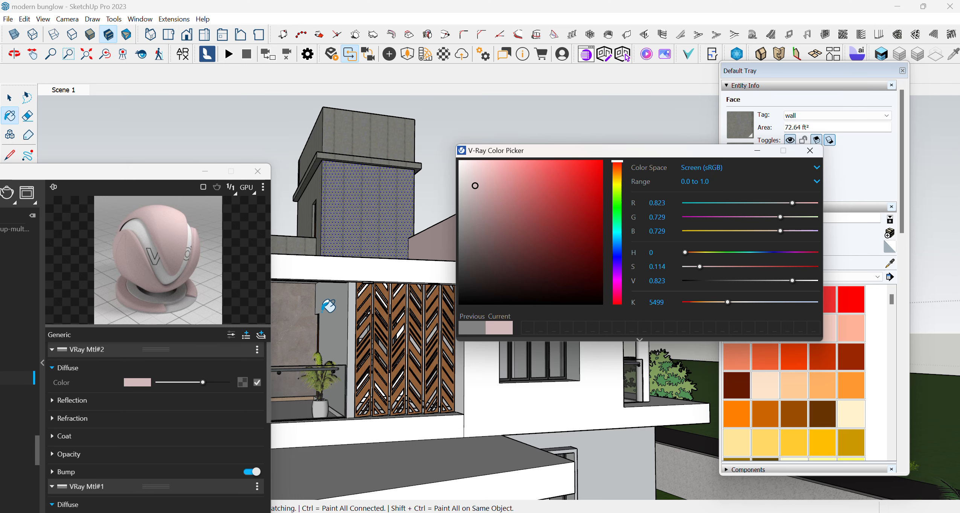
left_click(756, 151)
- Minimise the V-Ray Asset Editor, return to the Scene 1 view and clear the selection
left_click_drag(178, 170, 256, 77)
scroll(497, 301, "down", 1)
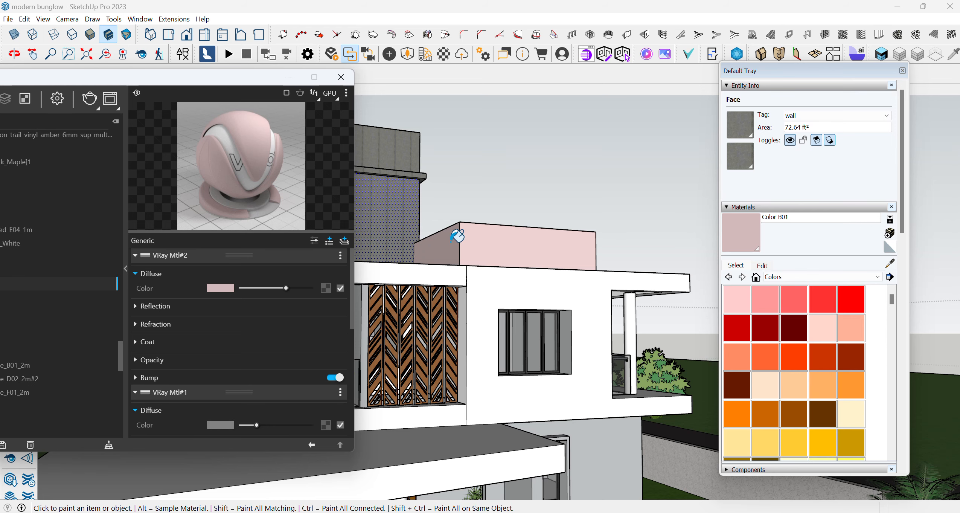
left_click(291, 78)
left_click(63, 91)
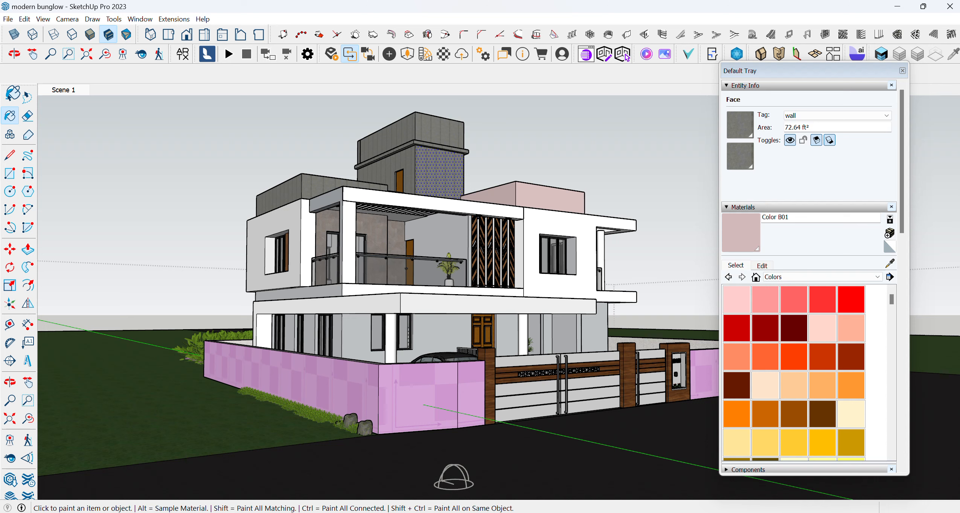
key("space")
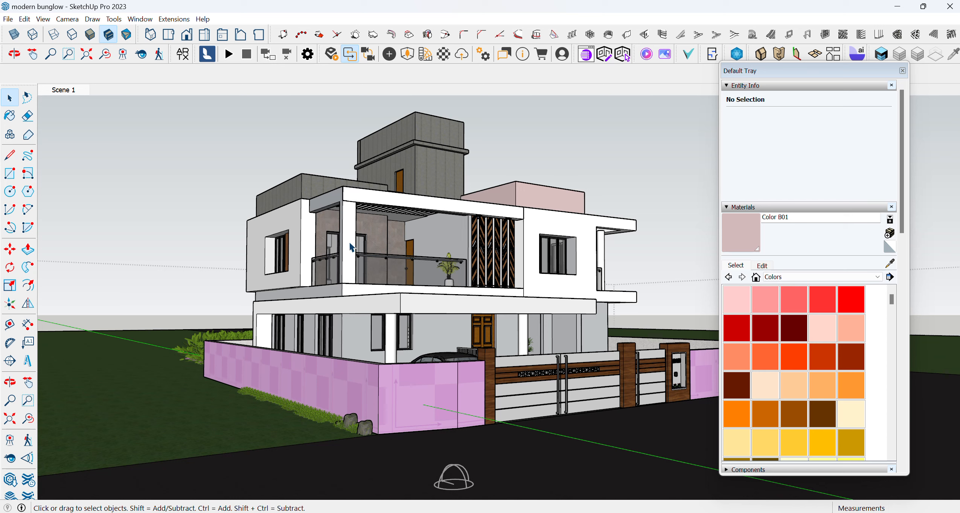
- Sample the Limestone material from the balcony's back wall and make it editable in the V-Ray Asset Editor
left_click(890, 263)
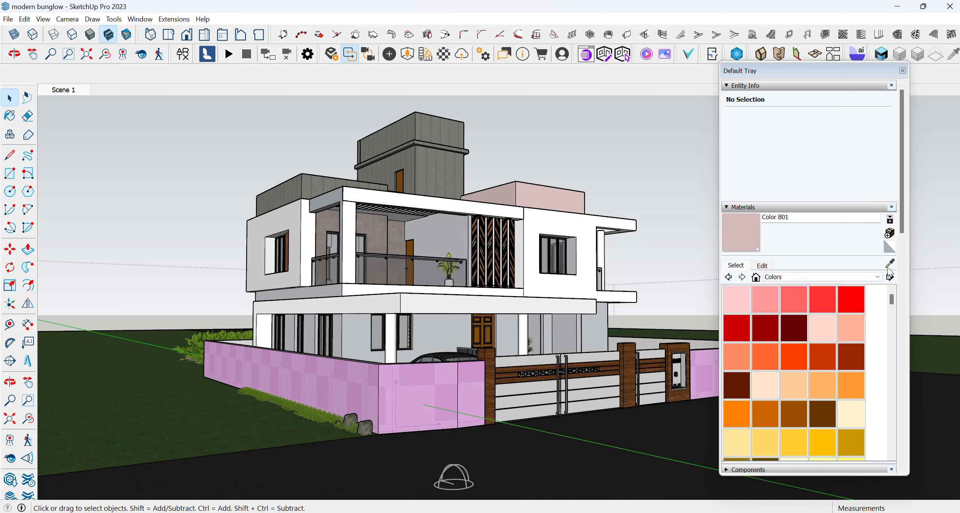
left_click(369, 223)
left_click(174, 18)
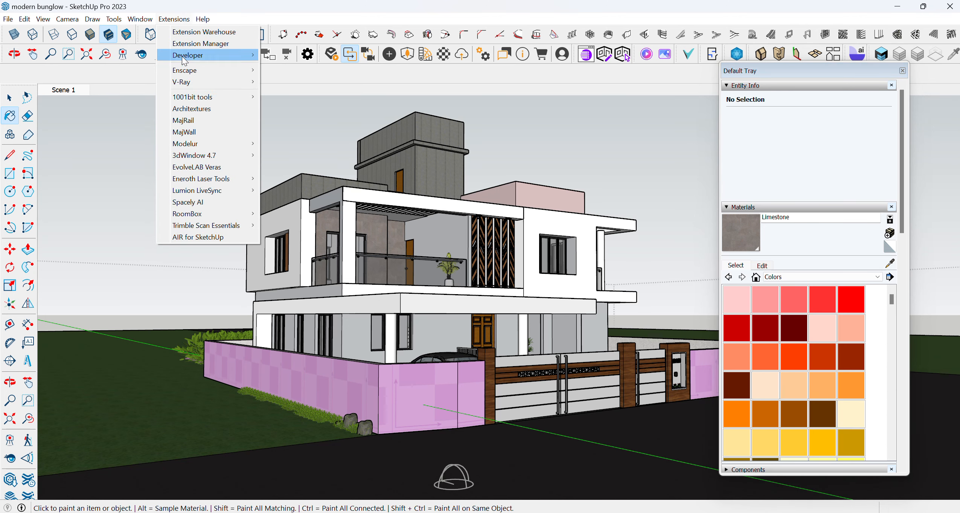
mouse_move(184, 81)
left_click(282, 83)
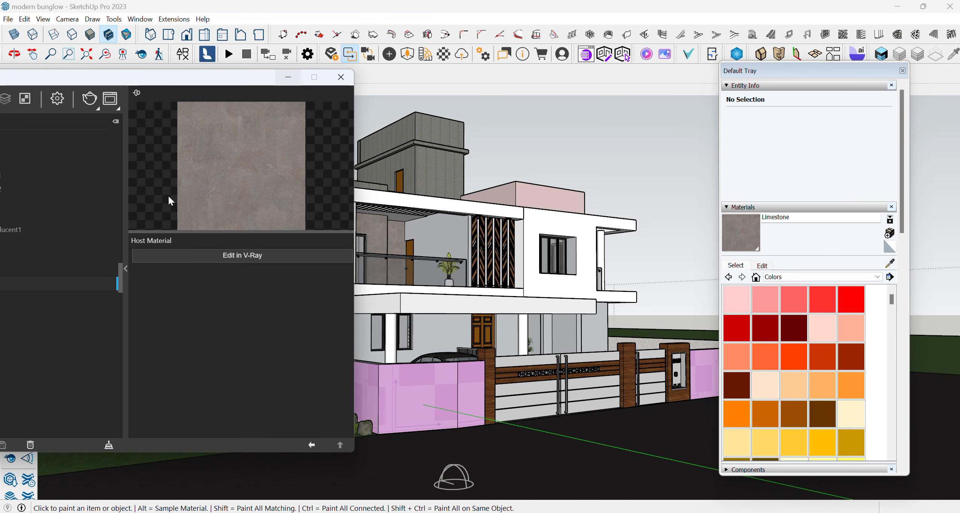
left_click(210, 256)
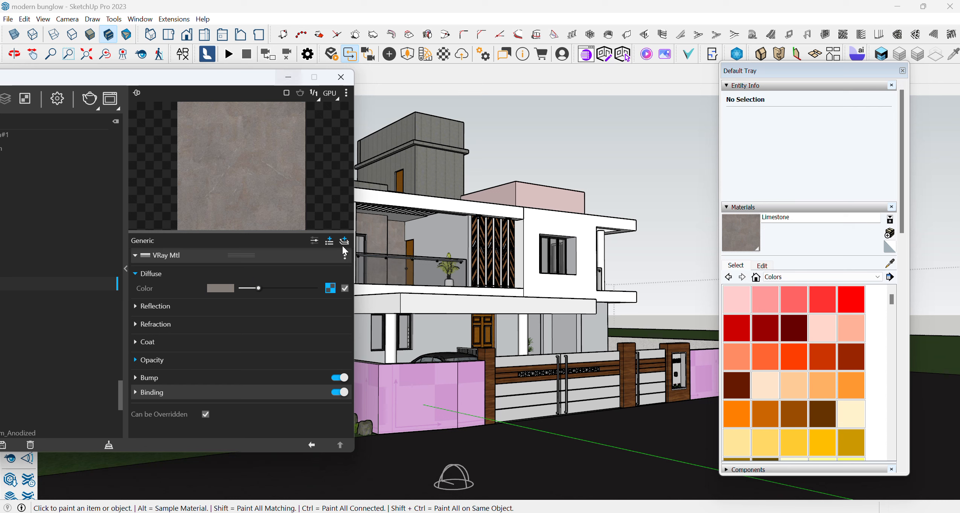
left_click(344, 241)
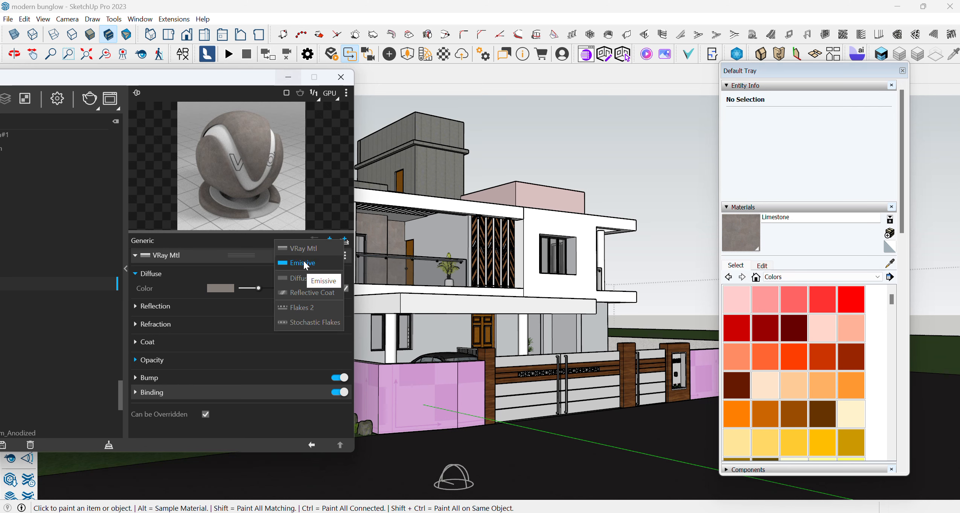
left_click(189, 274)
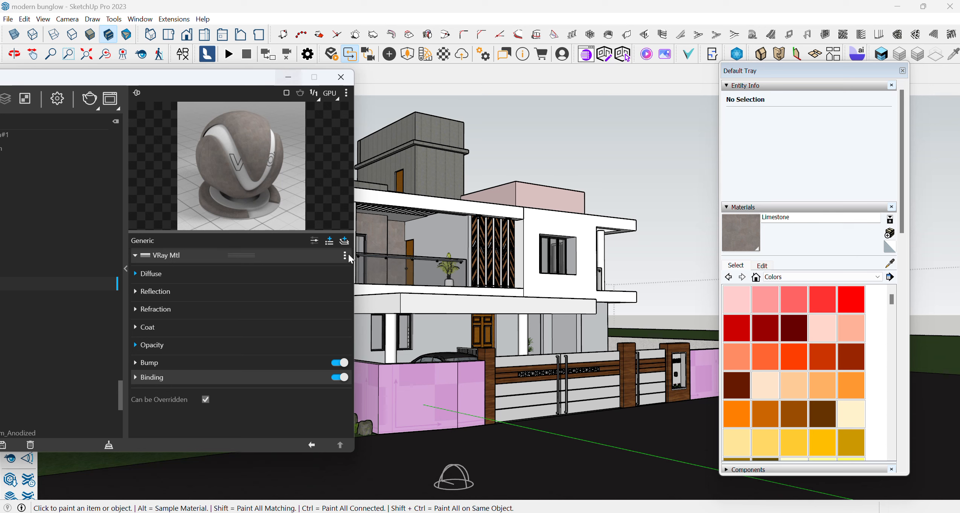
left_click(345, 255)
left_click(184, 270)
left_click(184, 272)
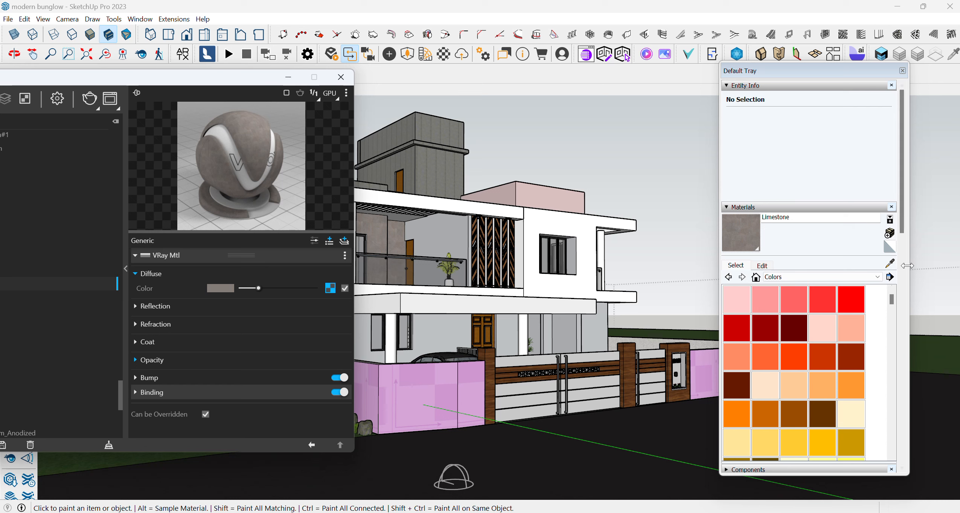
- Sample the wood material from the gate pillar, make it editable in V-Ray and add a VRay Mtl layer on top
left_click(890, 262)
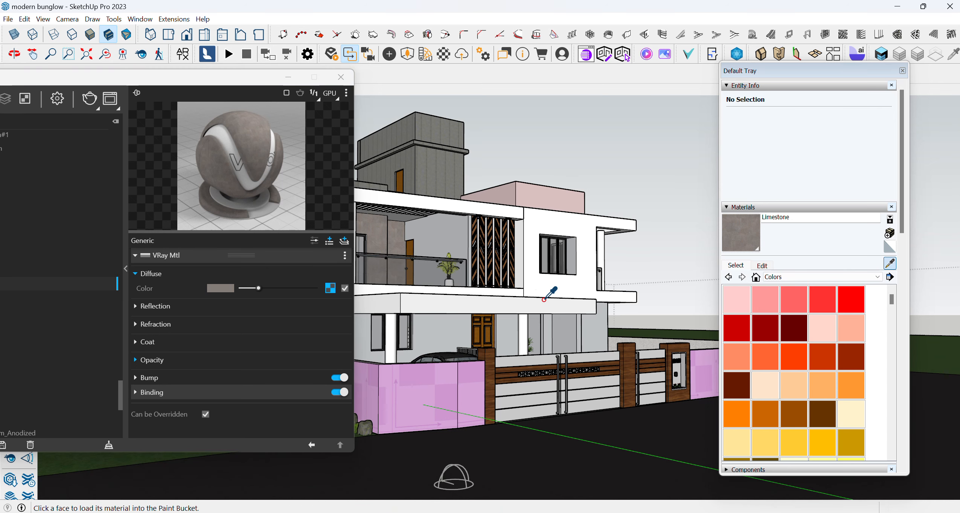
left_click(491, 352)
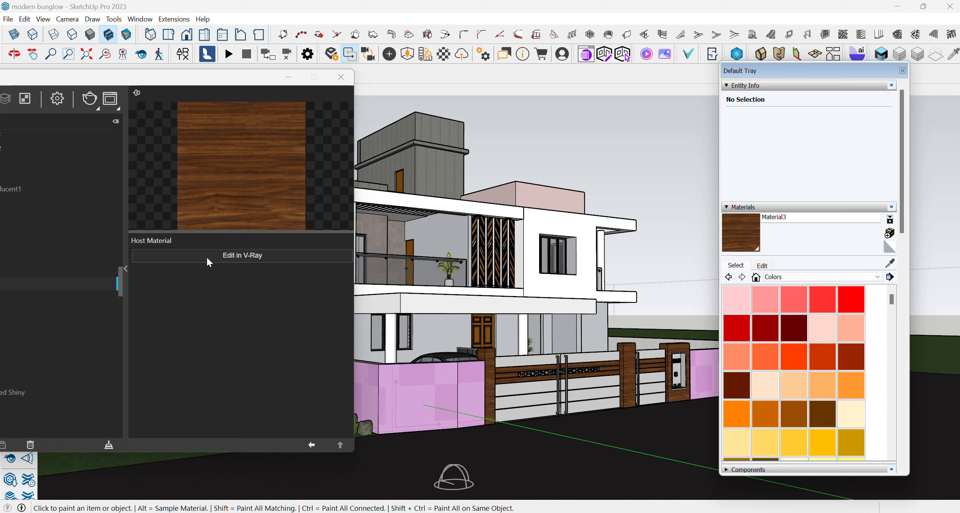
left_click(231, 256)
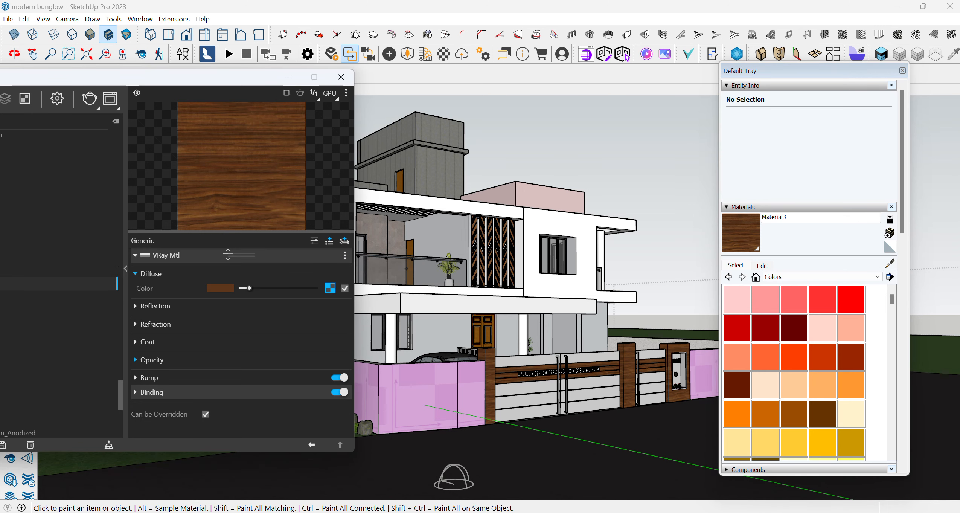
left_click(344, 242)
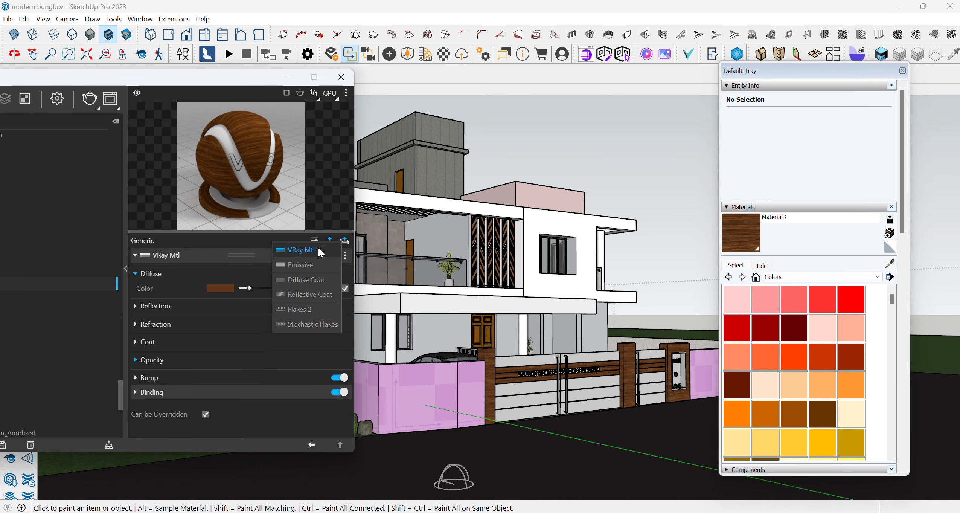
left_click(311, 250)
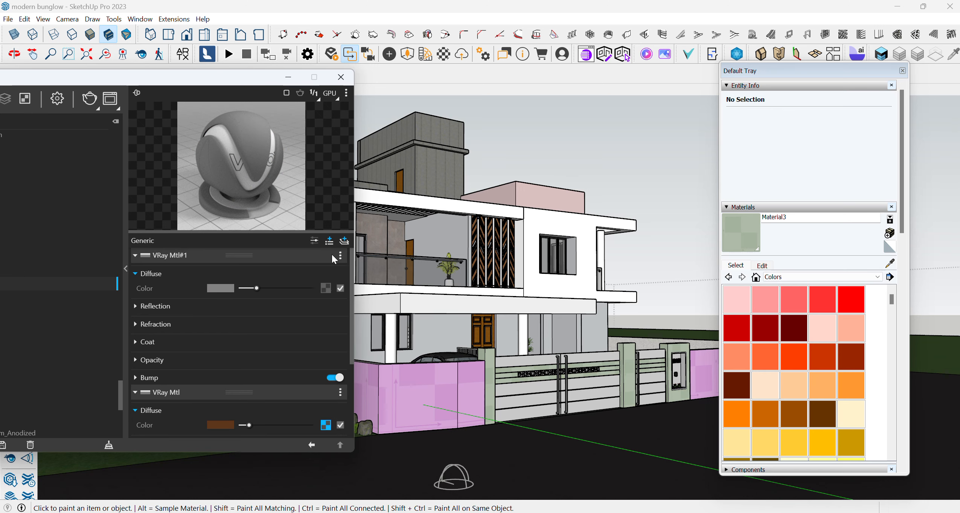
- Slightly brighten the brown diffuse colour of the wood material's base VRay Mtl layer
scroll(182, 413, "down", 3)
mouse_move(247, 365)
left_mouse_down()
mouse_move(283, 366)
mouse_move(241, 369)
mouse_move(251, 366)
left_mouse_up()
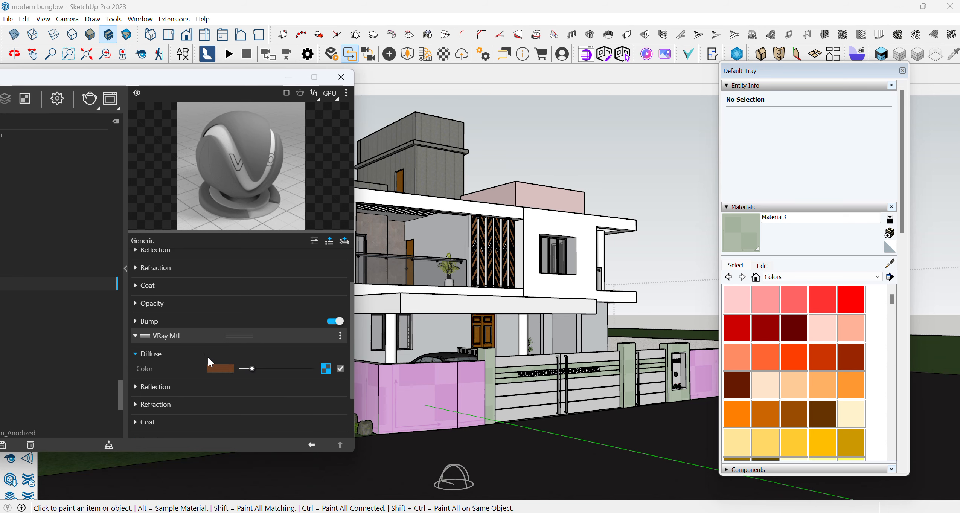
- Load the "teak wood" image as a bitmap texture for the diffuse colour of the gate pillar material's upper VRay Mtl layer
scroll(207, 355, "up", 3)
scroll(206, 355, "down", 3)
scroll(207, 356, "up", 3)
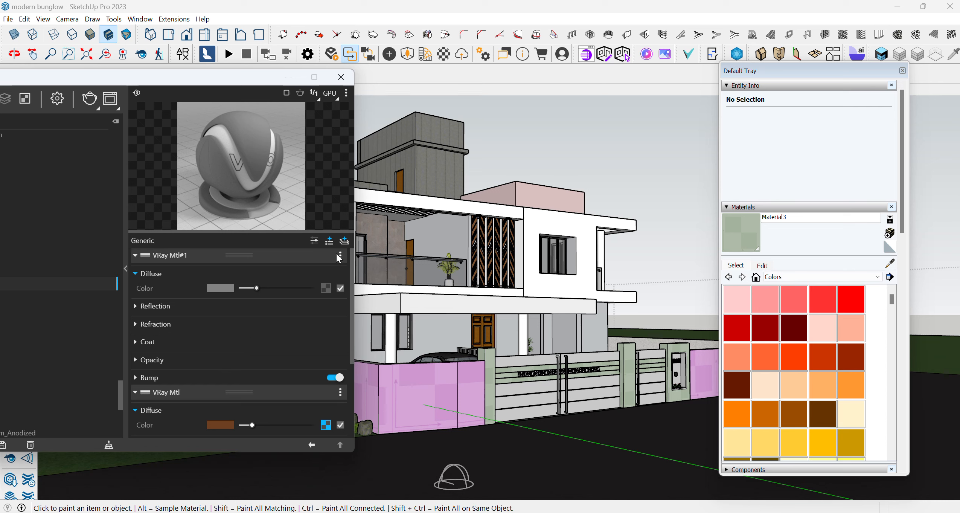
left_click(325, 287)
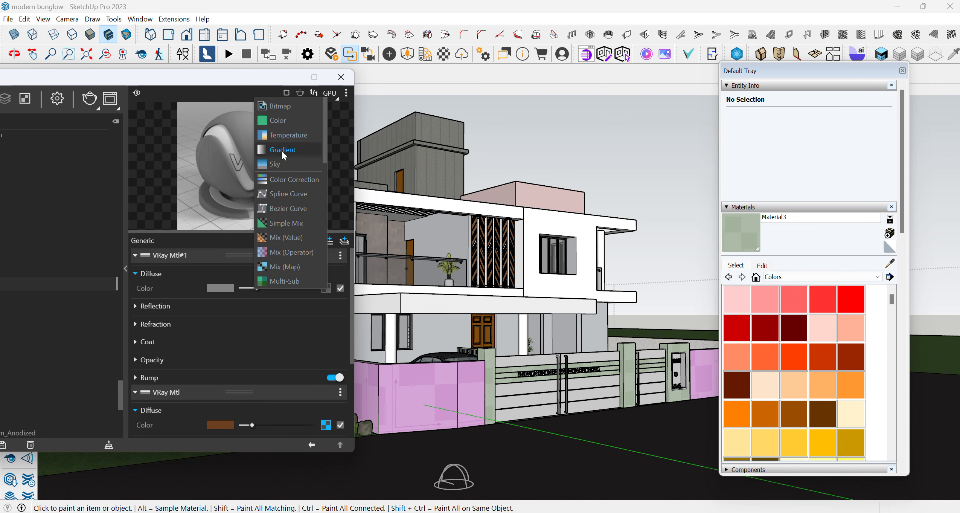
left_click(283, 105)
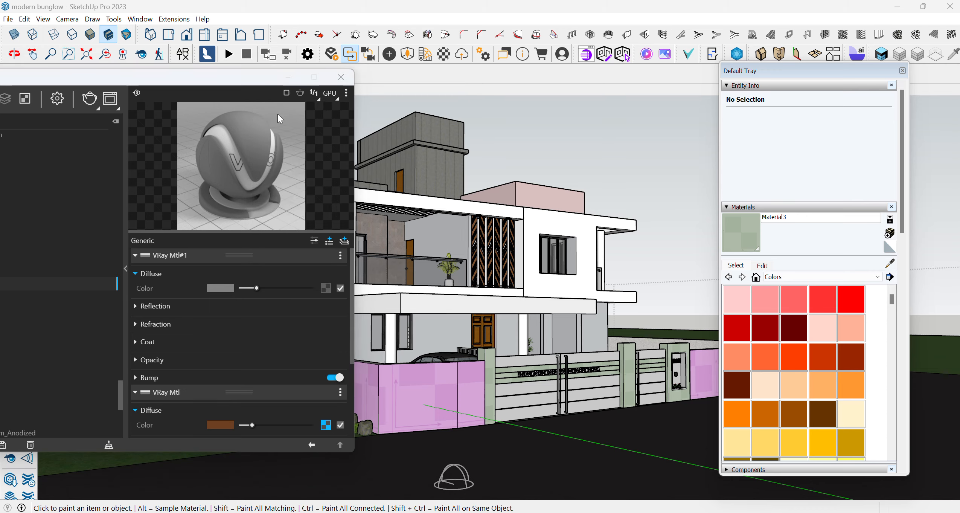
scroll(188, 257, "down", 10)
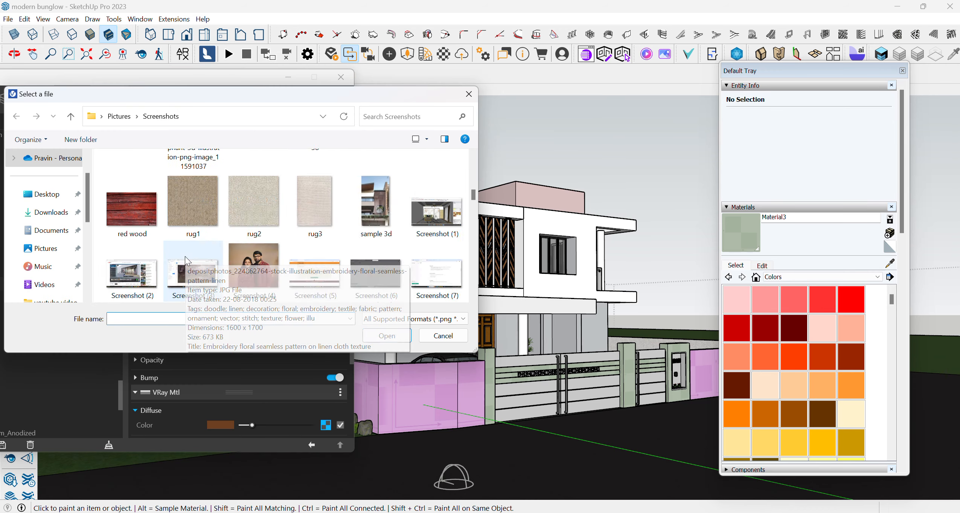
scroll(185, 255, "down", 10)
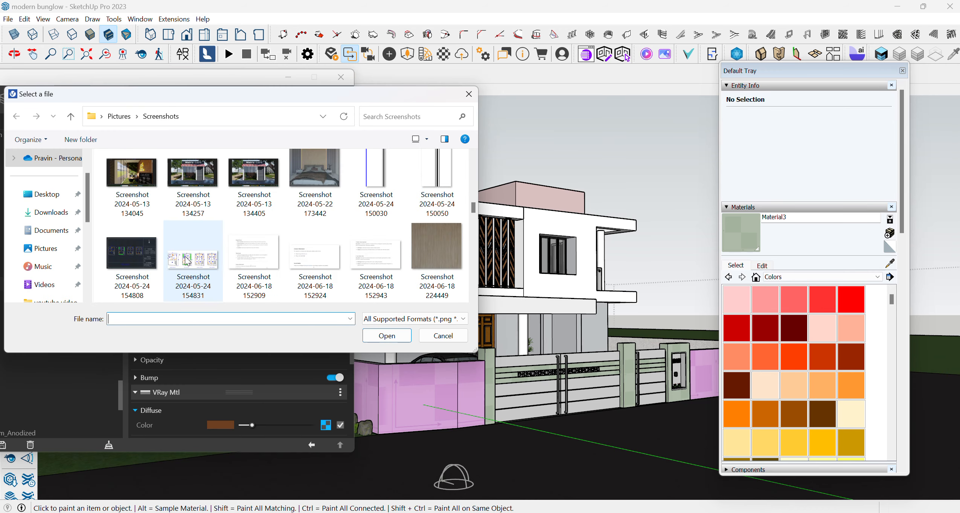
scroll(187, 260, "down", 5)
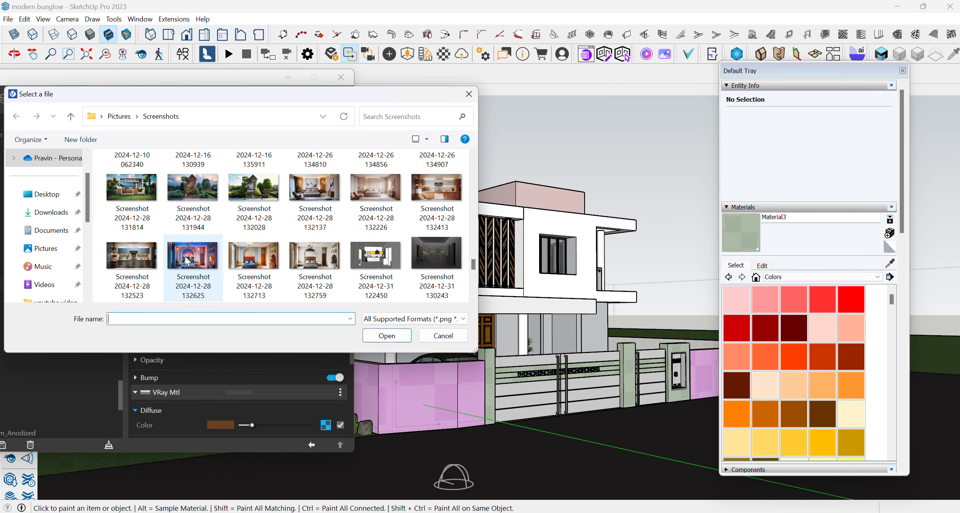
left_click(261, 193)
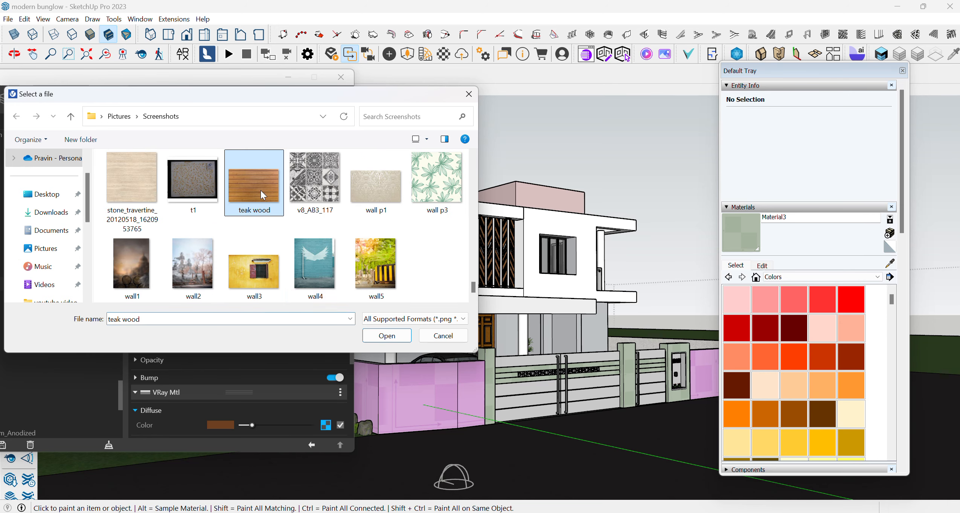
left_click(386, 336)
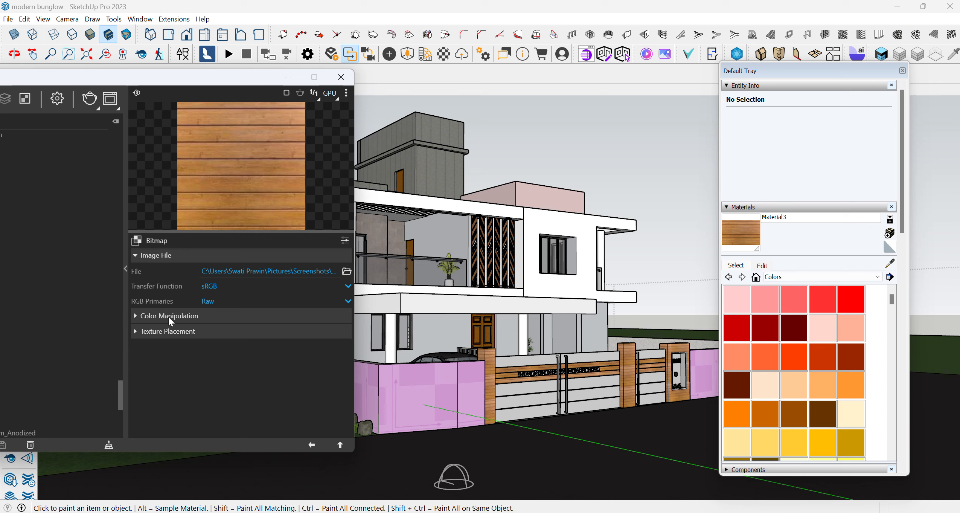
left_click(140, 317)
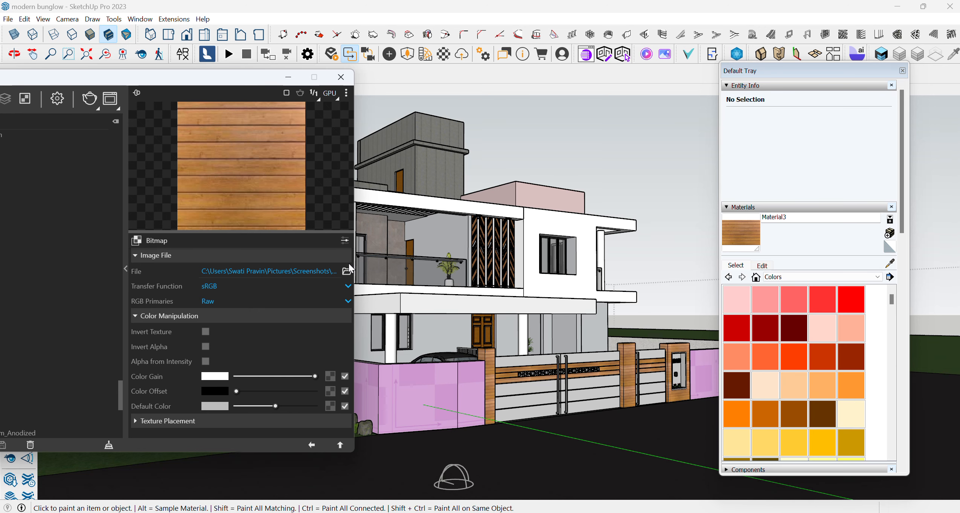
- Sample the Translucent_Glass_Gray material from the upper-floor window's glass pane
left_click_drag(178, 79, 261, 218)
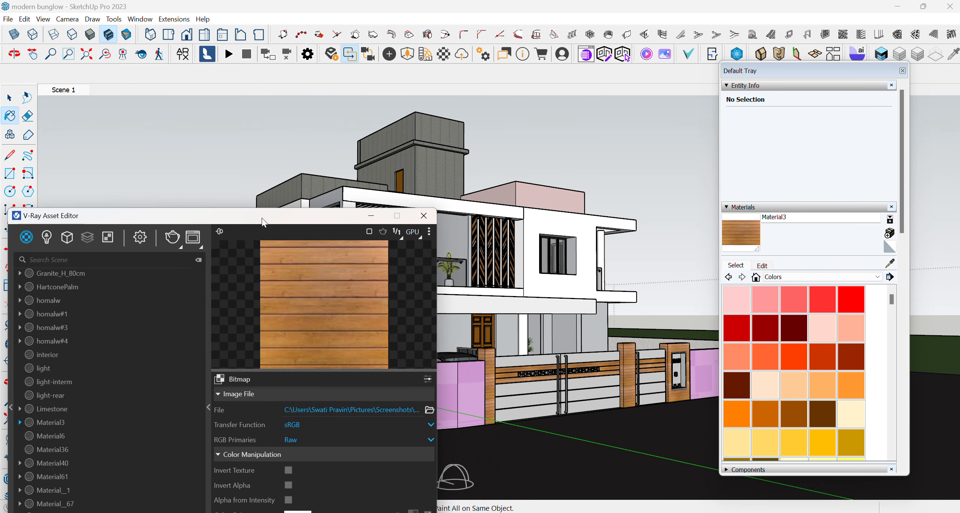
left_click(890, 264)
scroll(548, 235, "up", 3)
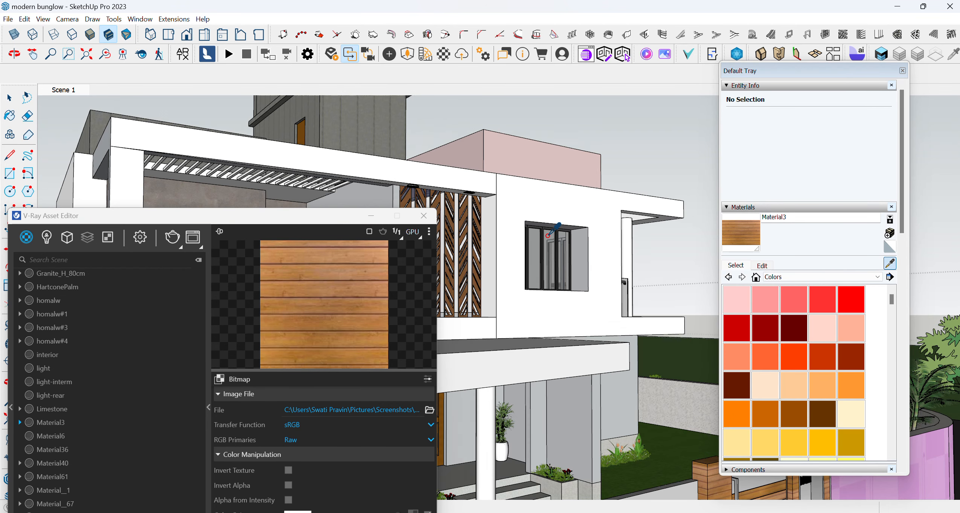
scroll(548, 236, "up", 2)
left_click(550, 238)
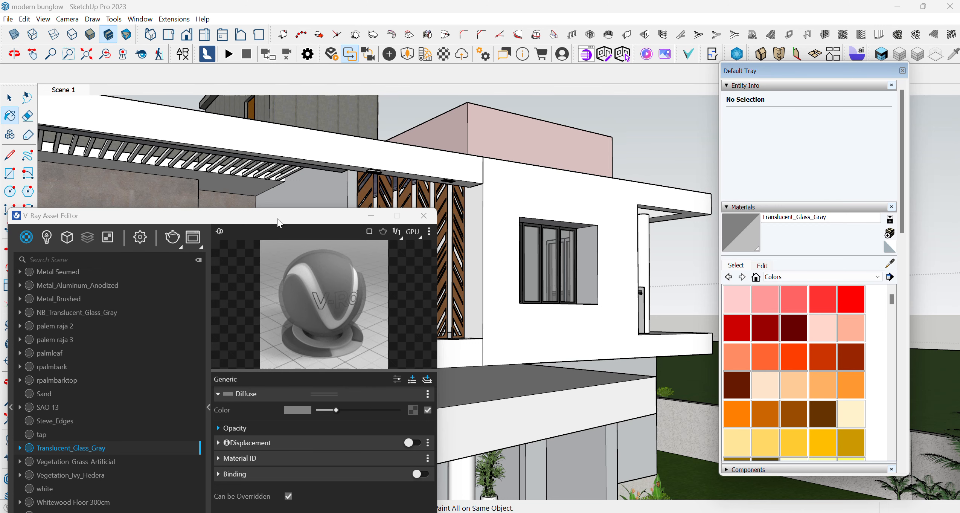
- Sample the Wood Cherry Original material from the balcony's chevron-patterned wooden screen and make it editable in V-Ray
left_click_drag(286, 216, 408, 342)
scroll(560, 249, "up", 3)
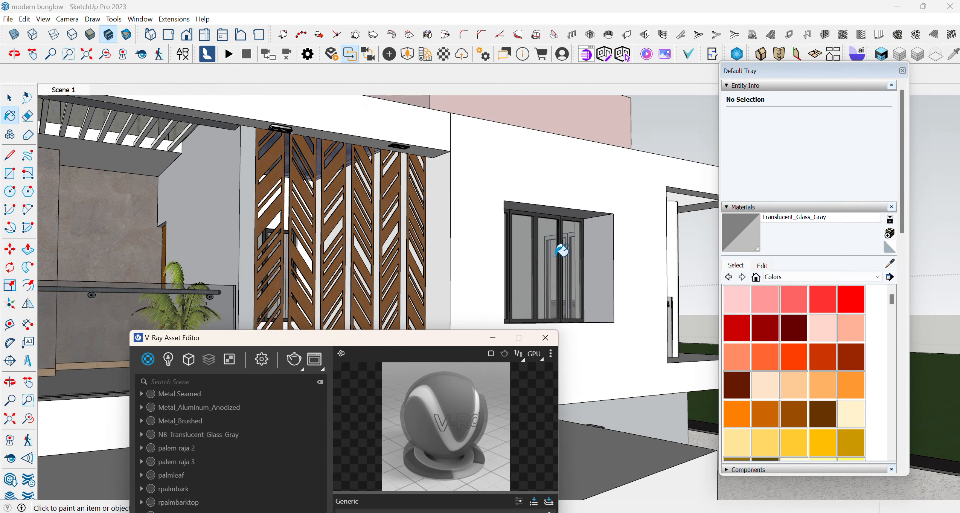
mouse_move(562, 249)
middle_mouse_down()
mouse_move(654, 251)
mouse_move(471, 296)
mouse_move(379, 294)
mouse_move(381, 250)
mouse_move(456, 227)
mouse_move(628, 381)
mouse_move(443, 347)
middle_mouse_up()
left_click_drag(440, 341, 578, 124)
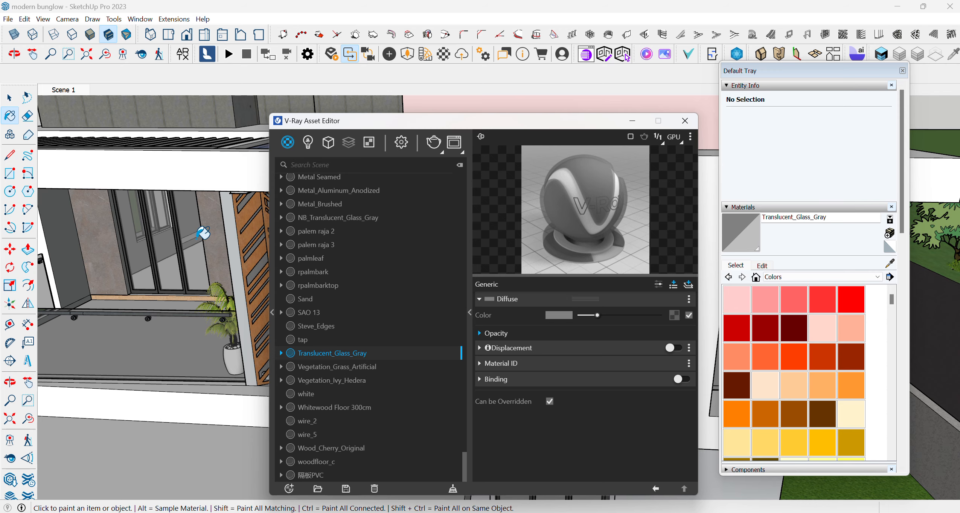
scroll(204, 232, "down", 5)
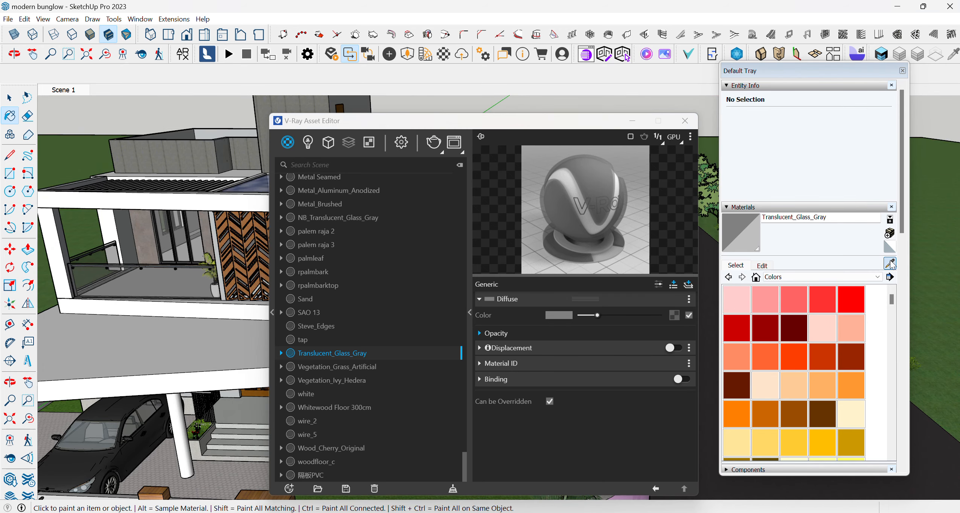
left_click(890, 260)
scroll(241, 259, "up", 3)
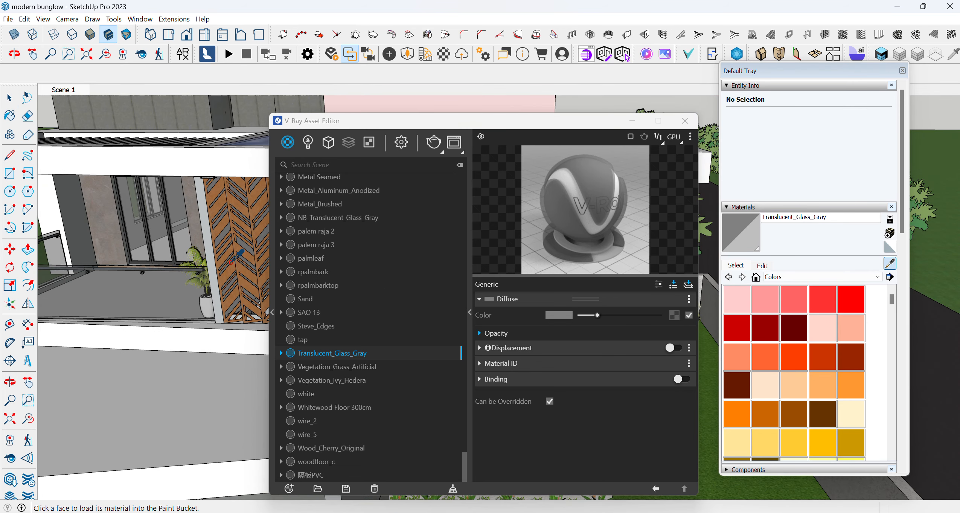
left_click(226, 249)
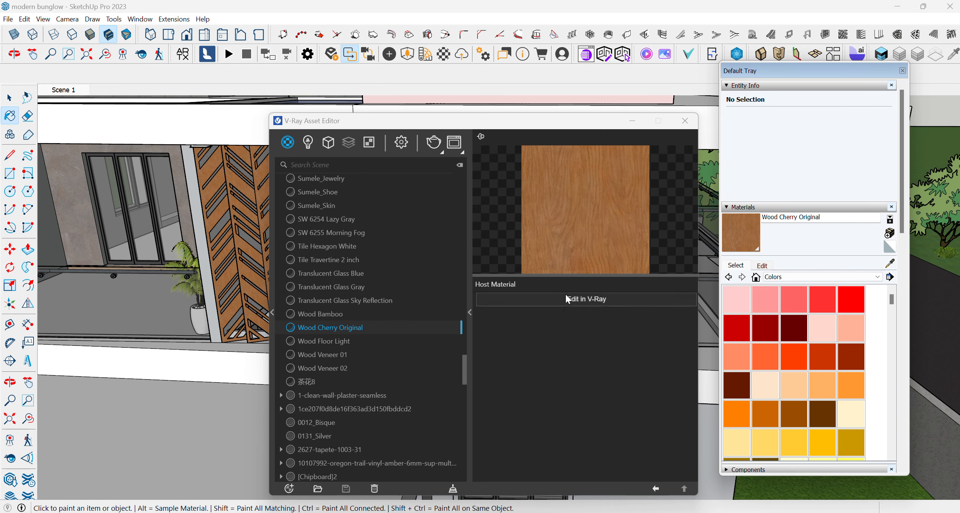
left_click(606, 299)
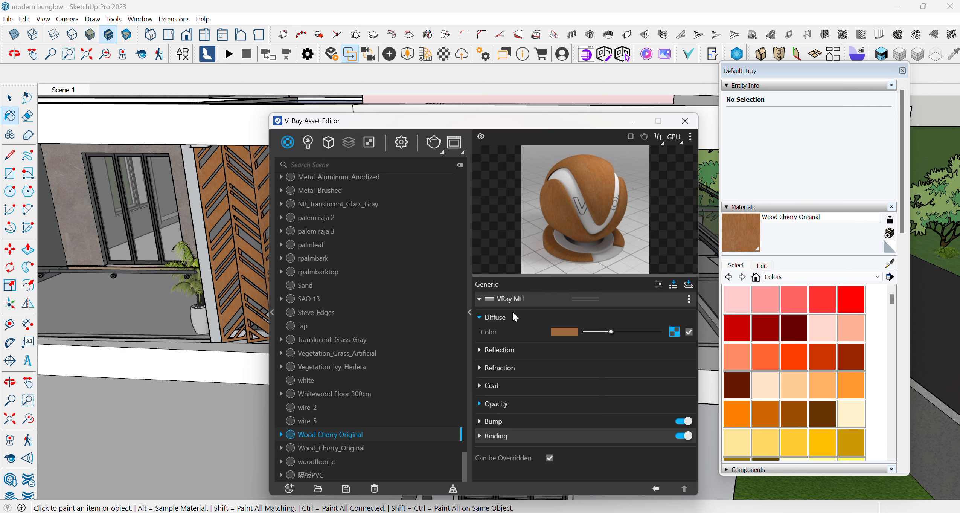
- Raise the reflection colour of Wood Cherry Original's VRay Mtl layer to light grey
left_click(497, 349)
left_click_drag(597, 364, 615, 364)
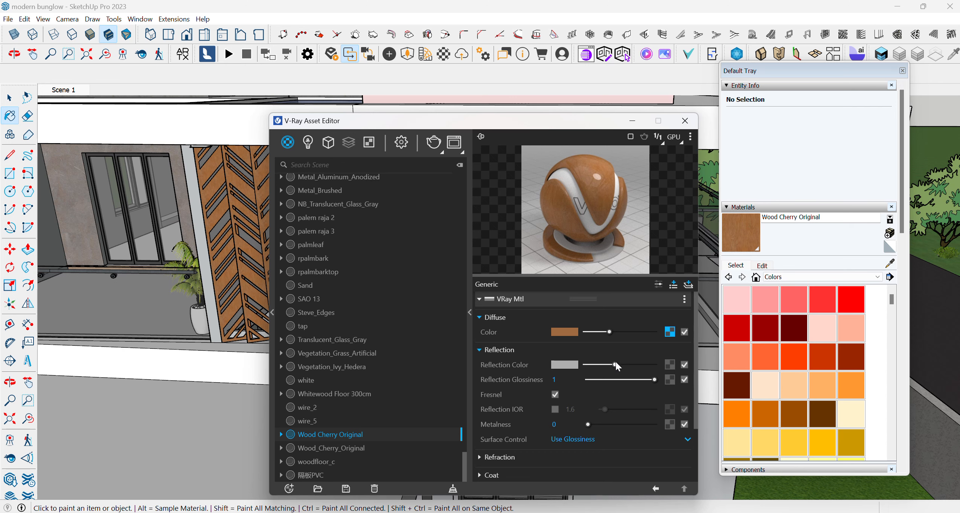
left_click_drag(616, 363, 625, 364)
- Move the V-Ray Asset Editor clear of the wooden screen and return to the Scene 1 view
left_click_drag(486, 122, 593, 121)
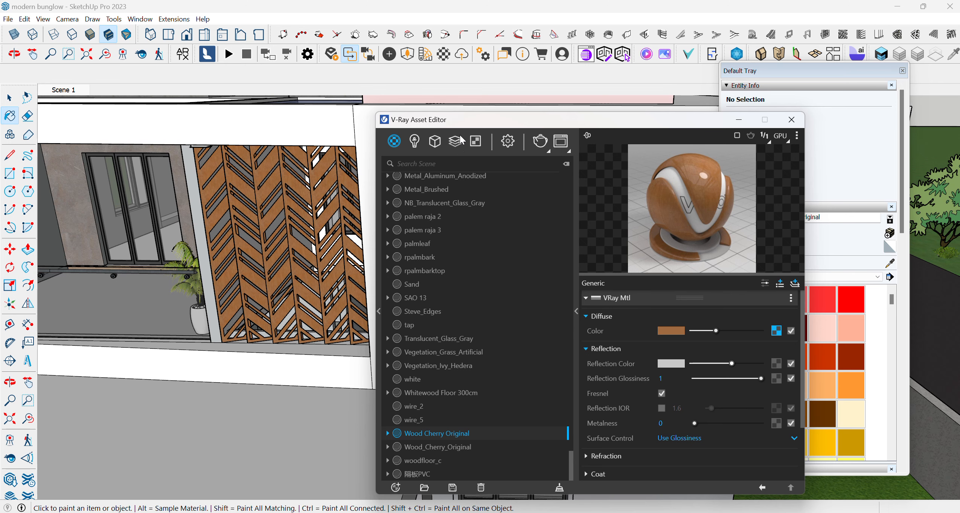
left_click_drag(463, 124, 431, 43)
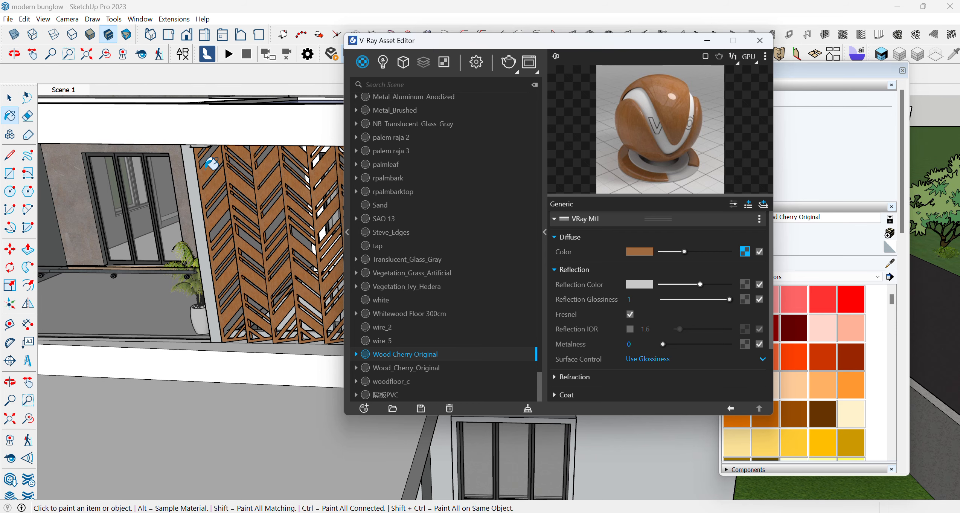
left_click_drag(461, 45, 549, 200)
left_click(70, 92)
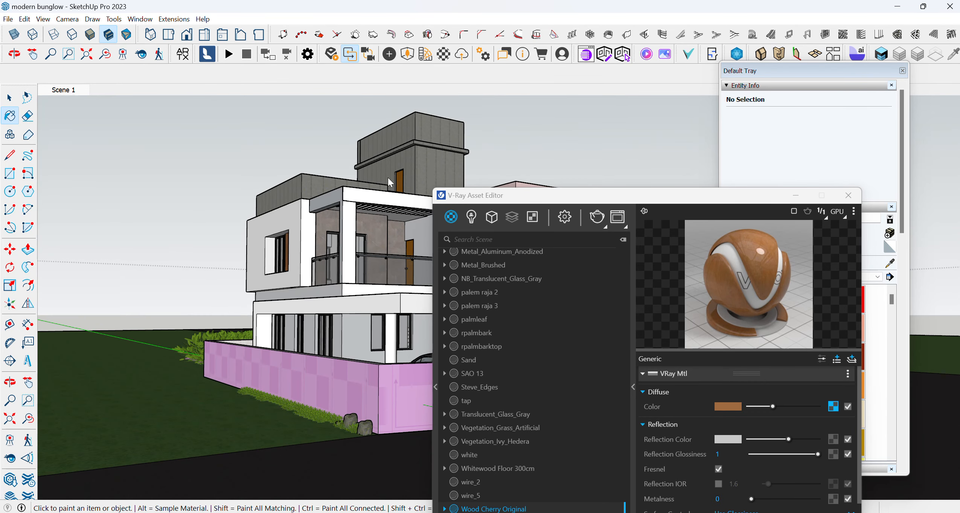
- In the V-Ray render settings, keep progressive rendering off, set the quality to High+ and enable the V-Ray denoiser
left_click_drag(493, 196, 218, 112)
mouse_move(289, 111)
left_mouse_down()
mouse_move(154, 113)
mouse_move(377, 107)
mouse_move(222, 101)
mouse_move(295, 94)
left_mouse_up()
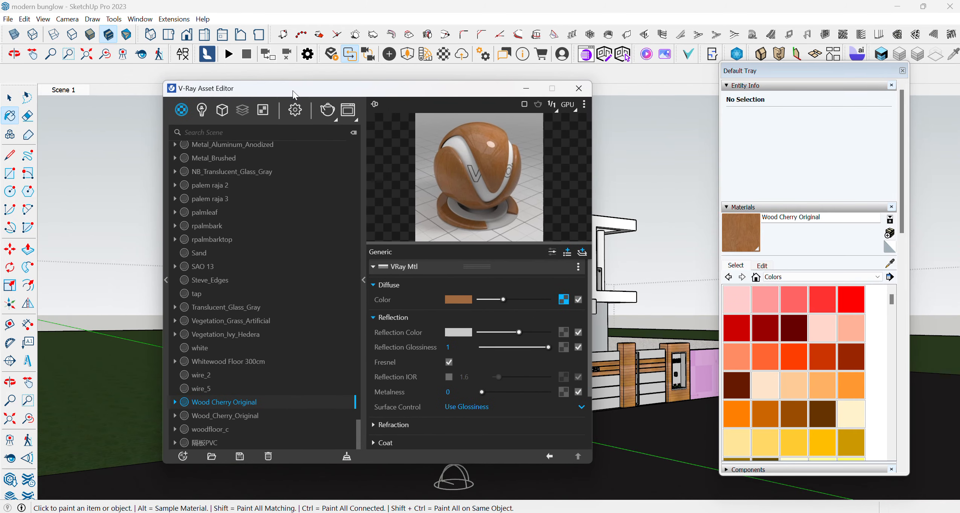
left_click(293, 114)
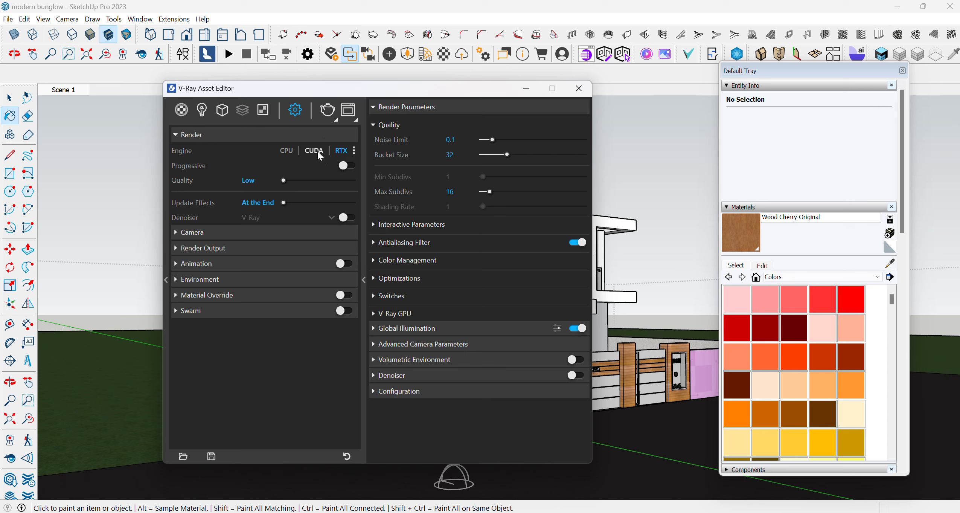
left_click(353, 164)
left_click(349, 165)
left_click_drag(284, 180, 367, 177)
left_click(347, 217)
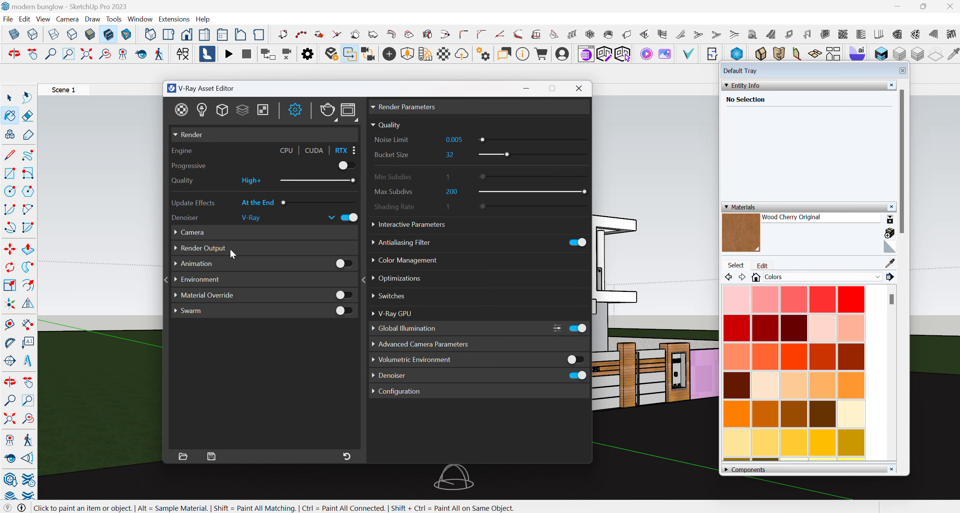
- Set the render output image width to 2000 pixels and start the render
left_click(203, 248)
left_click(260, 276)
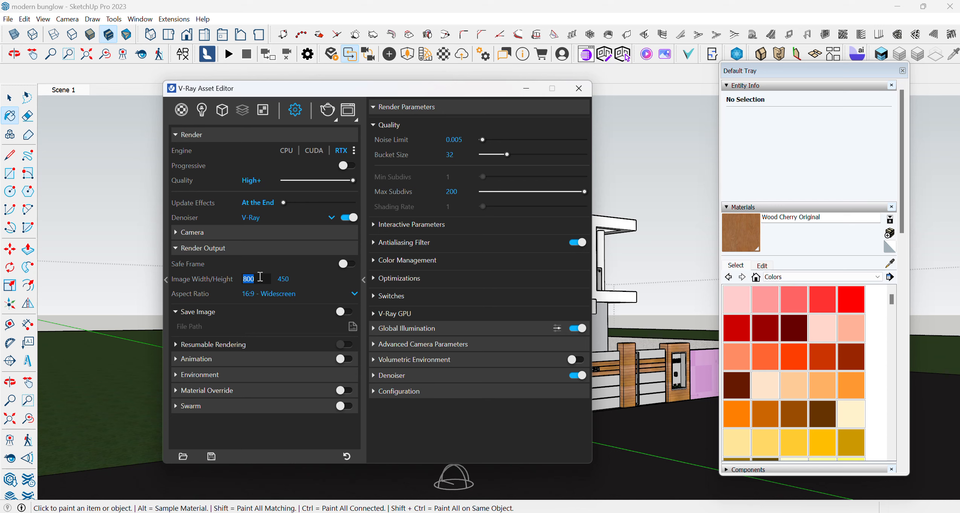
type("2000")
left_click(289, 279)
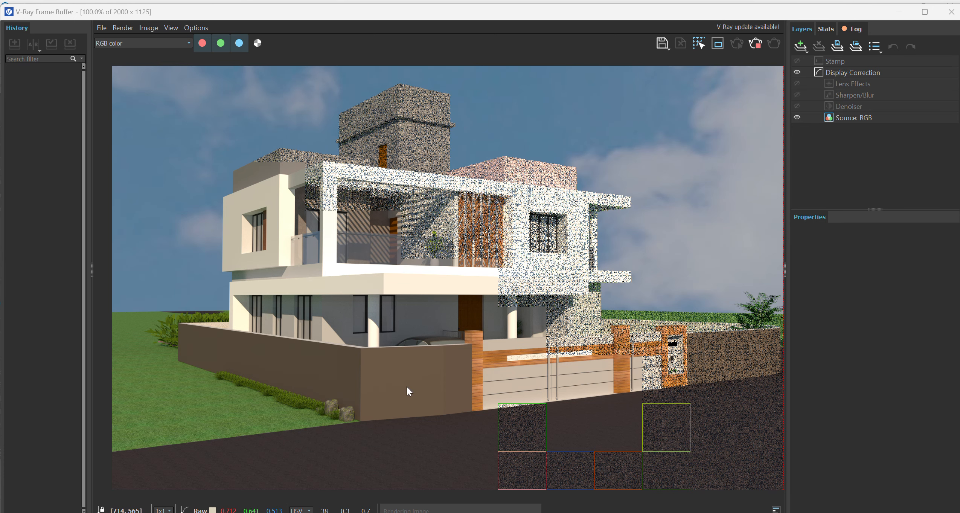
- Examine the render in progress up close, checking the balcony, facade, compound wall and wooden gate materials
scroll(235, 217, "up", 2)
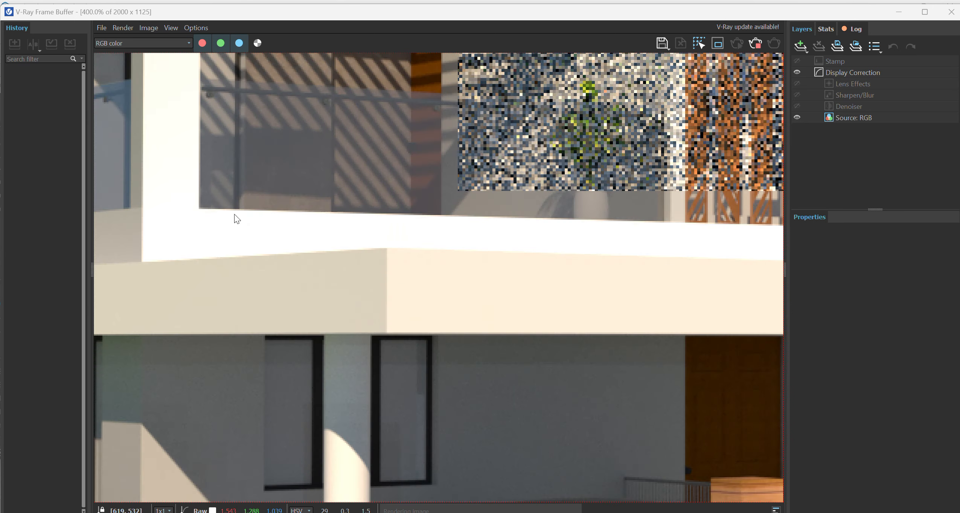
scroll(388, 359, "down", 1)
scroll(387, 361, "down", 2)
scroll(336, 304, "up", 1)
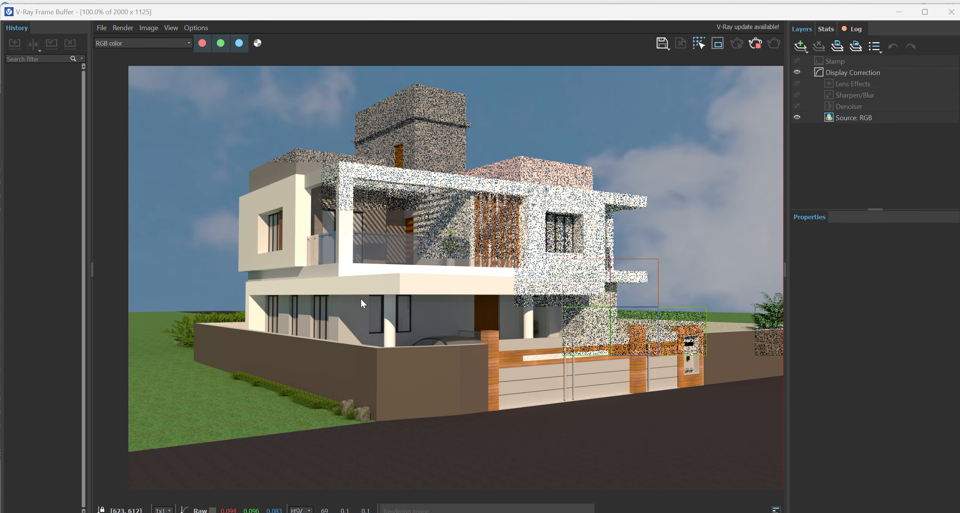
scroll(359, 300, "up", 1)
scroll(359, 300, "down", 1)
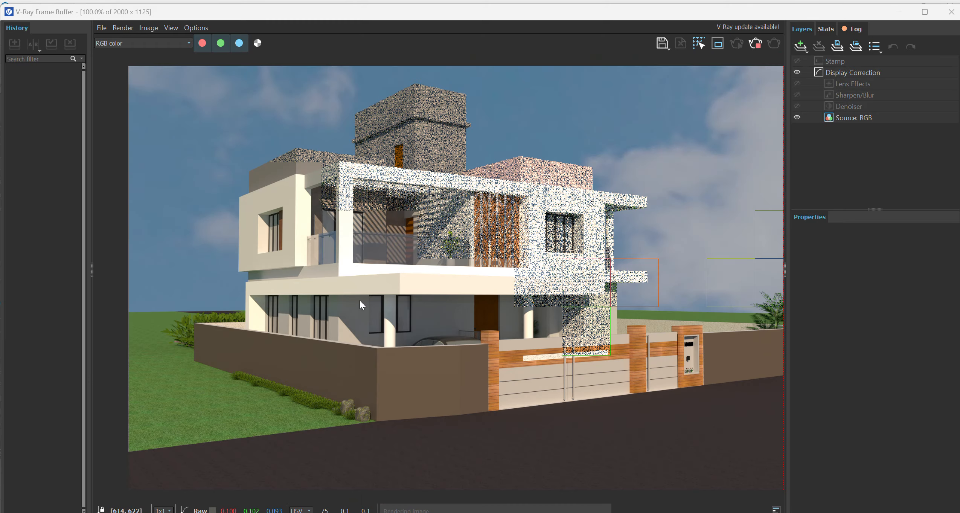
scroll(370, 319, "up", 1)
scroll(370, 320, "down", 1)
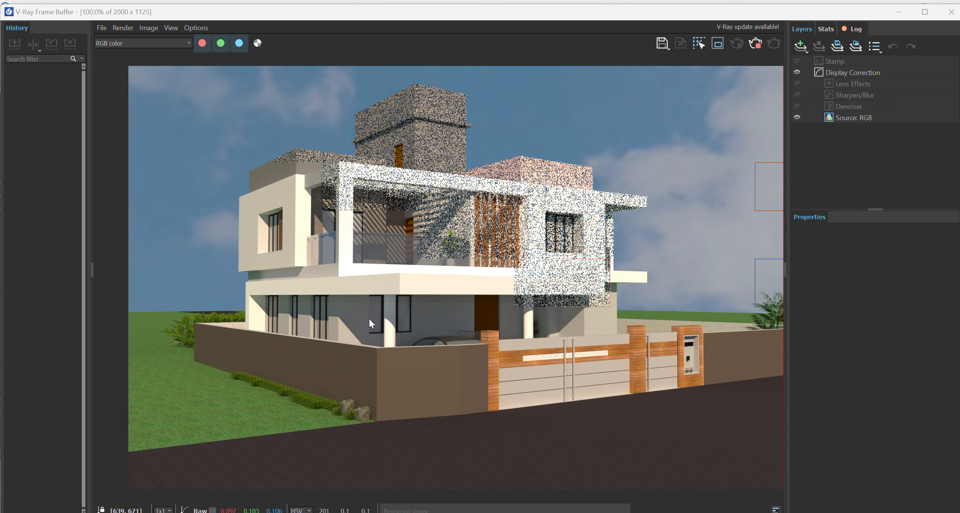
scroll(514, 370, "up", 1)
scroll(482, 343, "up", 1)
scroll(481, 343, "down", 1)
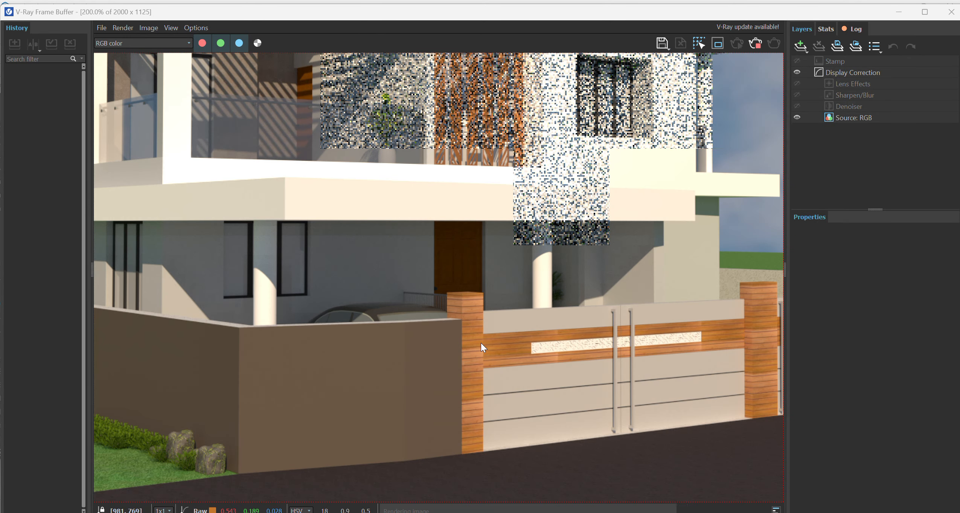
scroll(481, 342, "down", 2)
scroll(374, 276, "up", 1)
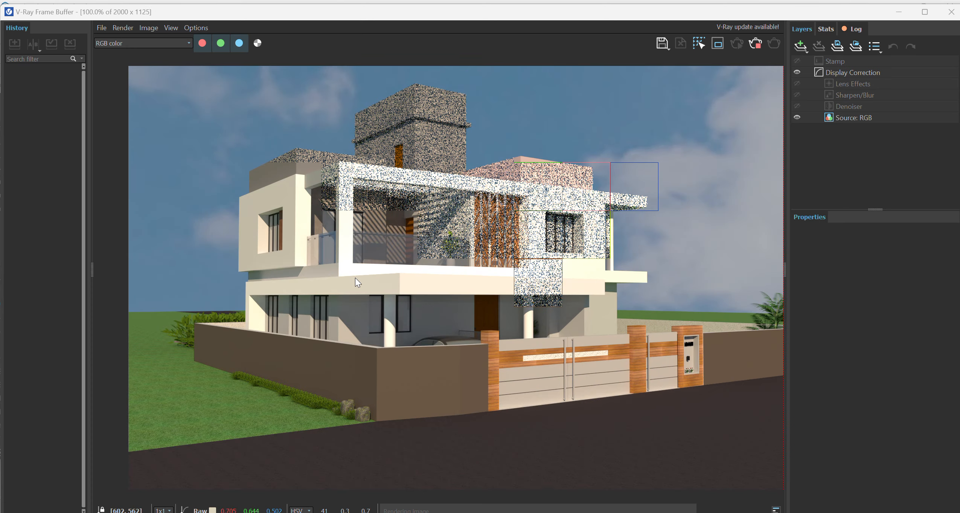
scroll(342, 206, "up", 1)
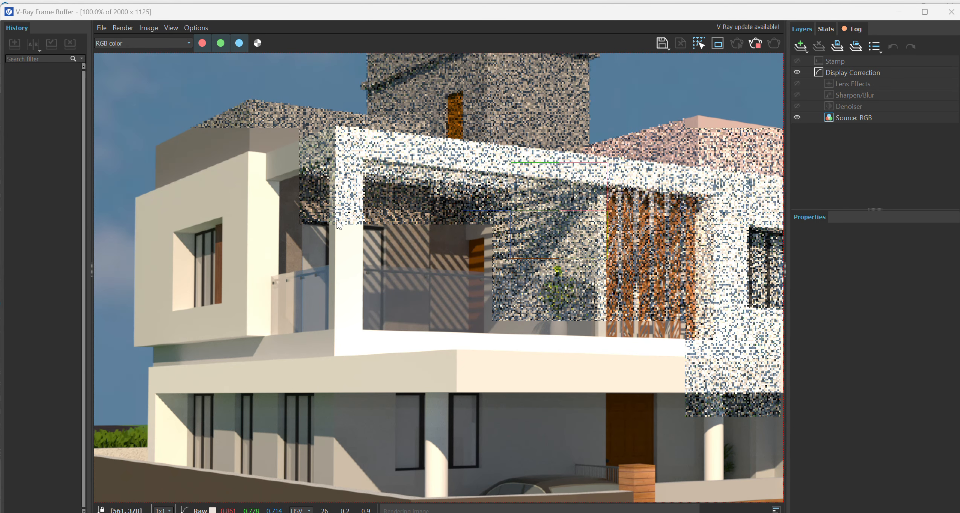
scroll(336, 219, "down", 1)
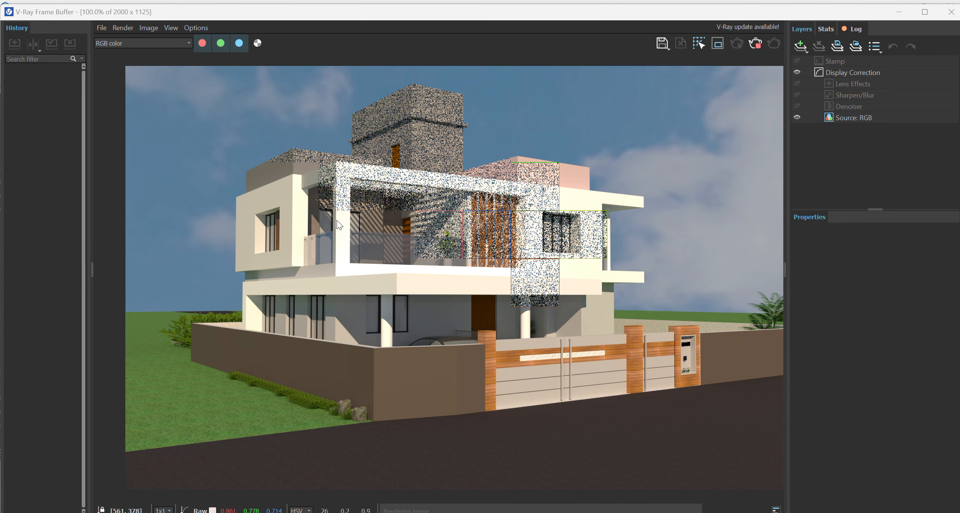